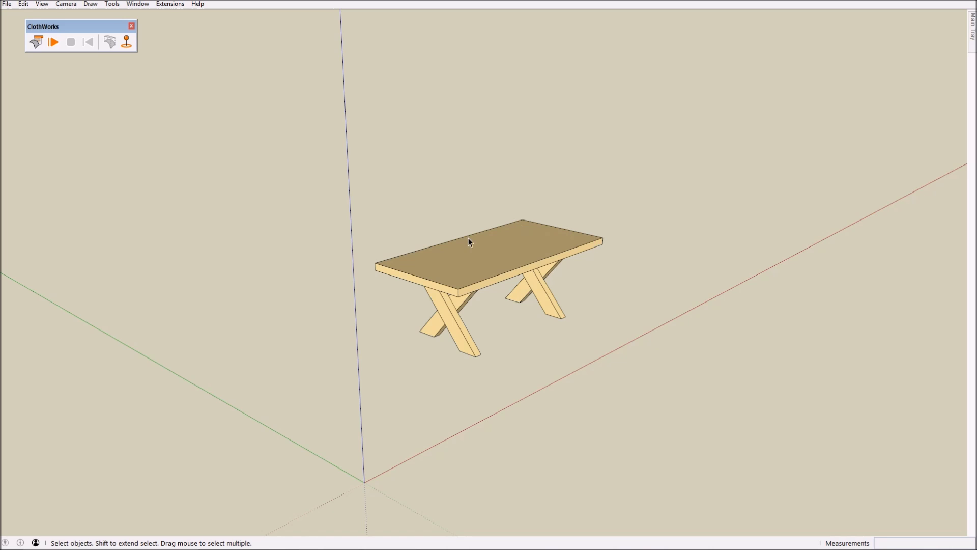
# Draw a rectangle about 2.10 m by 1.30 m on the plane of the tabletop
pyautogui.moveTo(487, 283); pyautogui.dragTo(399, 303, button='middle')
pyautogui.press('r')
pyautogui.click(397, 239)
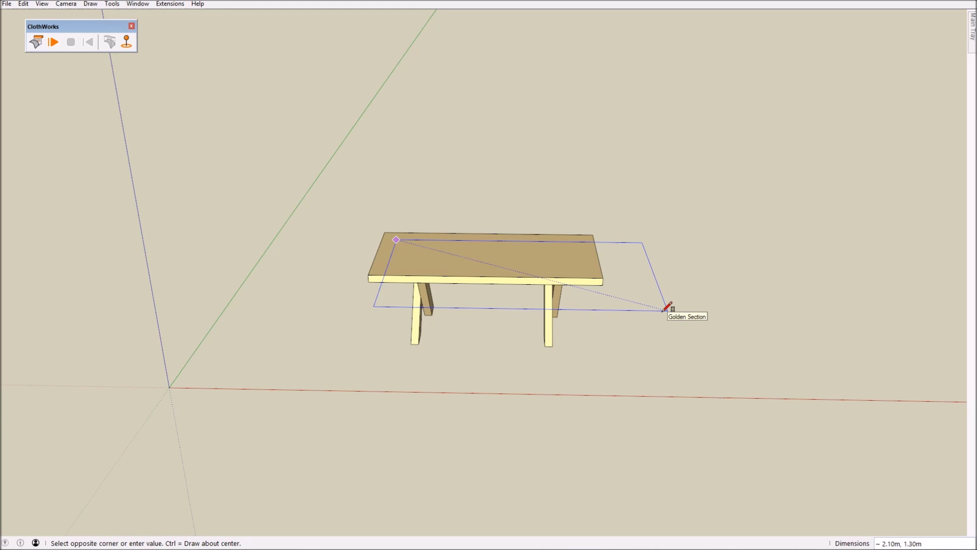
pyautogui.click(666, 307)
# Make the new rectangle's face and edges into a group
pyautogui.moveTo(631, 283); pyautogui.dragTo(314, 343, button='middle')
pyautogui.press('space')
pyautogui.rightClick(444, 347)
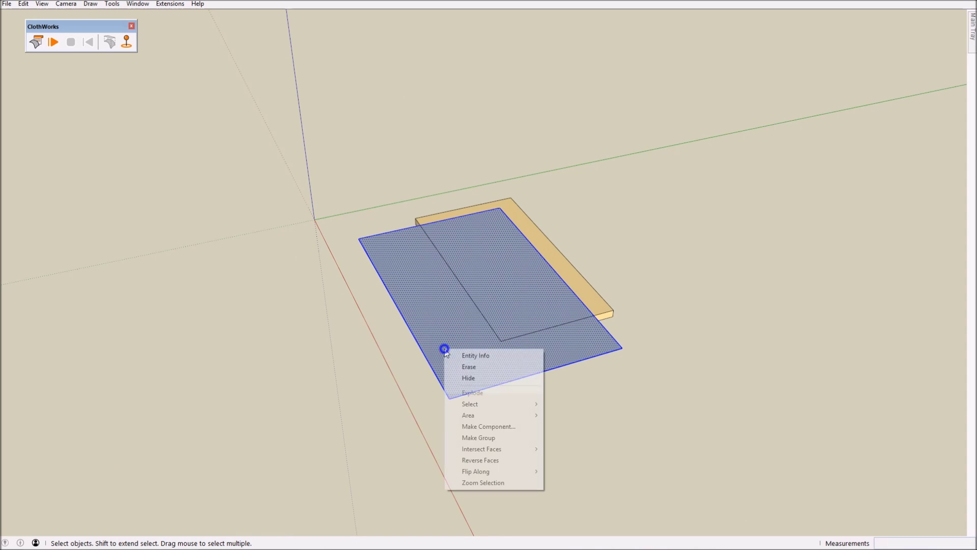
pyautogui.click(500, 438)
# Move the rectangle group so it is centred over the tabletop with an even overhang on all sides
pyautogui.moveTo(564, 410); pyautogui.dragTo(528, 331, button='middle')
pyautogui.press('m')
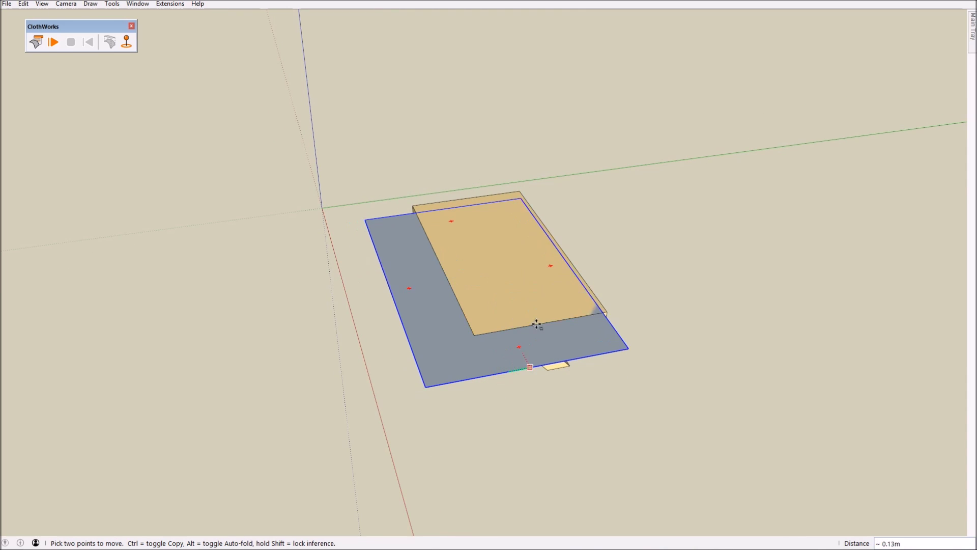
pyautogui.click(470, 198)
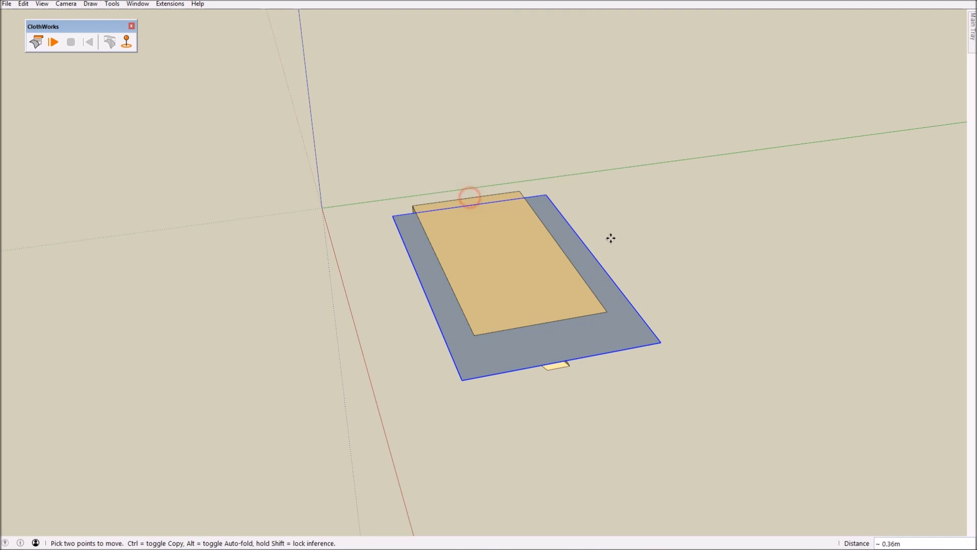
pyautogui.moveTo(577, 251); pyautogui.dragTo(551, 240)
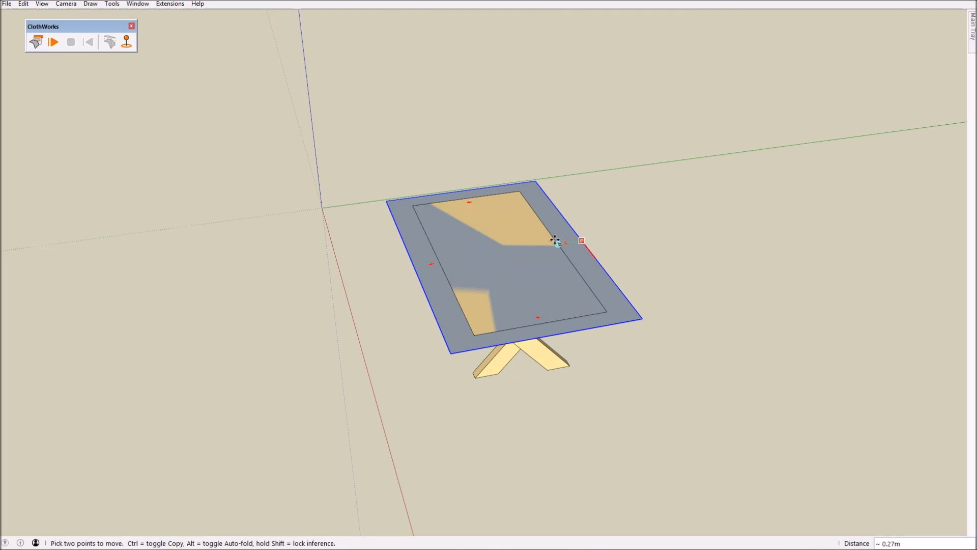
# Raise the rectangle group straight up about 0.50 m above the tabletop
pyautogui.moveTo(600, 353); pyautogui.dragTo(641, 221)
pyautogui.press('m')
pyautogui.click(644, 255)
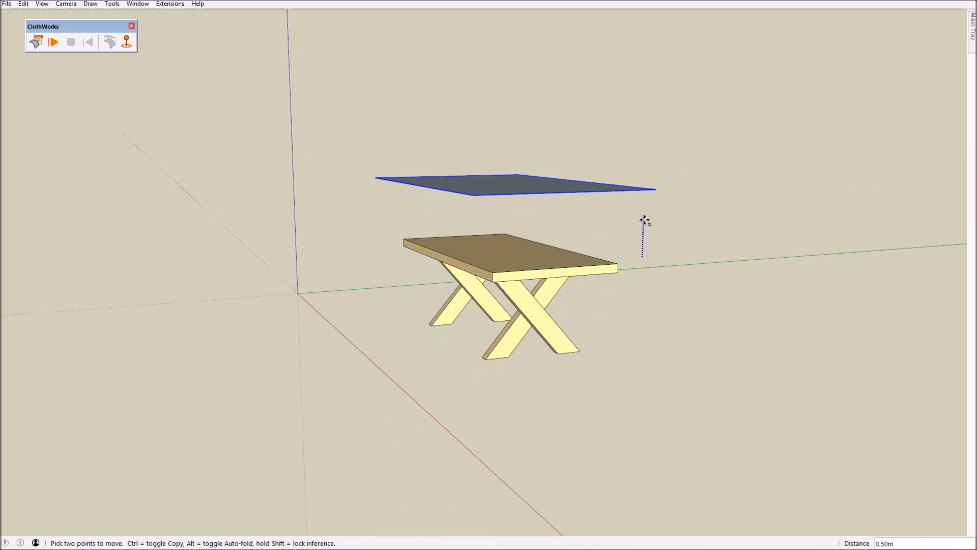
pyautogui.moveTo(638, 241); pyautogui.dragTo(674, 305, button='middle')
pyautogui.scroll(1, 674, 303)
pyautogui.press('space')
# Make the table group a ClothWorks collider
pyautogui.moveTo(552, 331); pyautogui.dragTo(538, 306, button='middle')
pyautogui.click(502, 299)
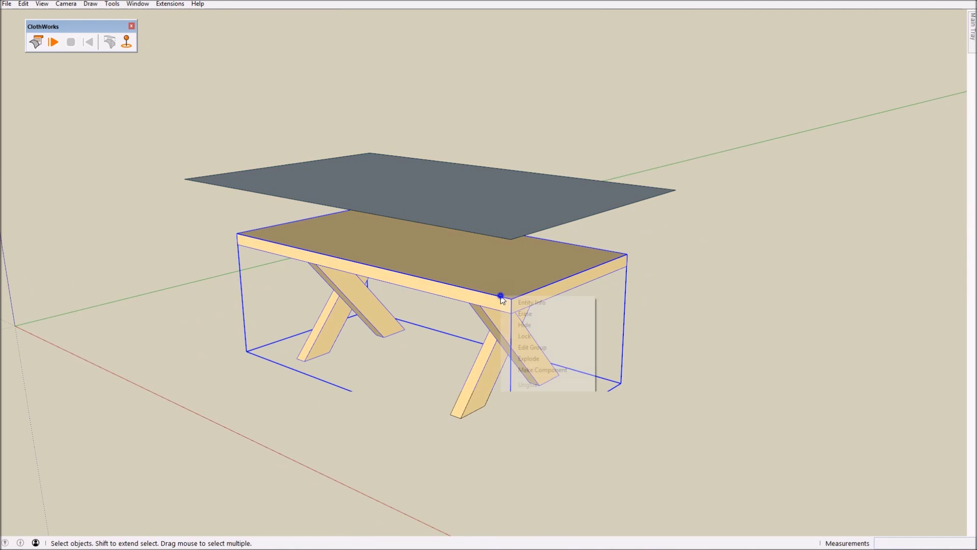
pyautogui.rightClick(502, 296)
pyautogui.moveTo(567, 467)
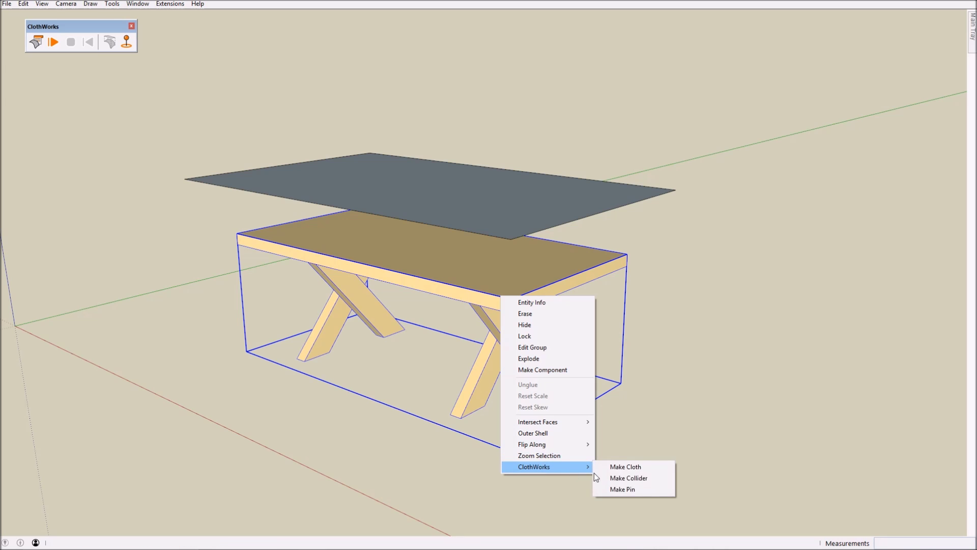
pyautogui.click(628, 480)
# Make the rectangle group above the table a ClothWorks cloth
pyautogui.rightClick(506, 216)
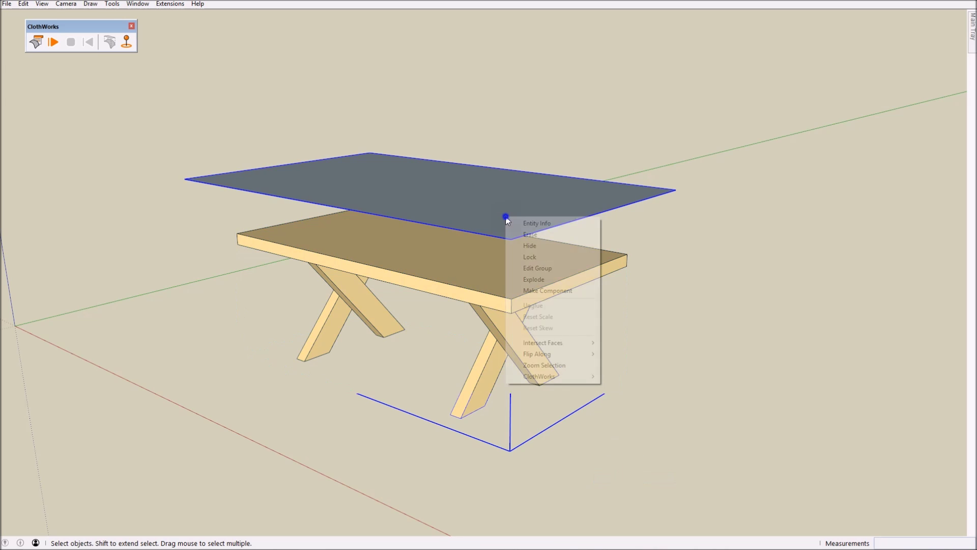
pyautogui.moveTo(569, 380)
pyautogui.click(629, 377)
pyautogui.moveTo(630, 379); pyautogui.dragTo(600, 280, button='middle')
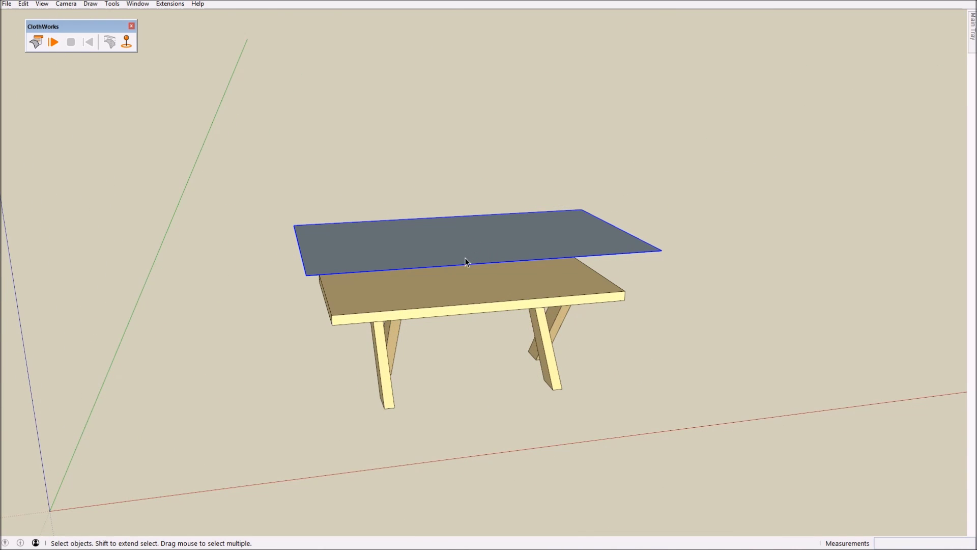
pyautogui.moveTo(465, 261); pyautogui.dragTo(654, 206, button='middle')
pyautogui.moveTo(542, 265); pyautogui.dragTo(429, 278, button='middle')
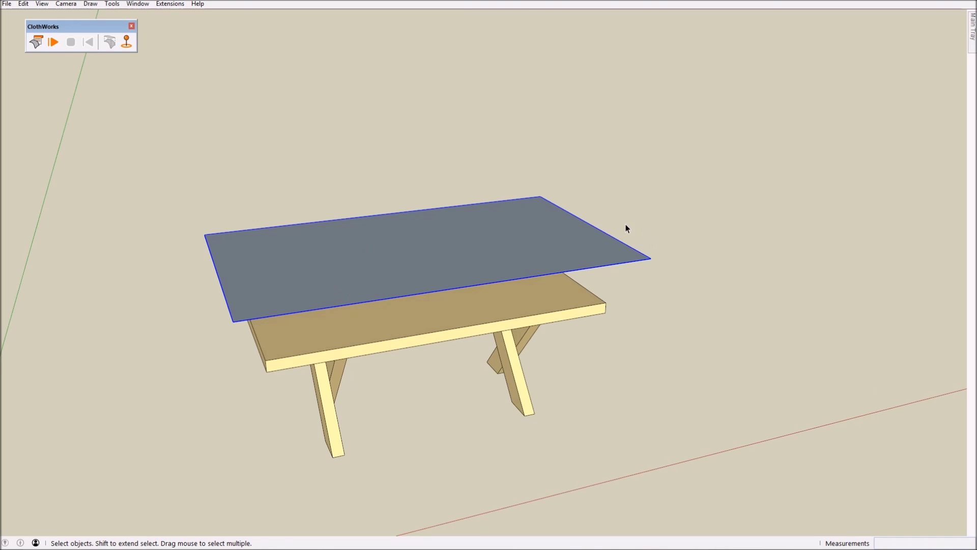
# Gauge a trial grid spacing on the cloth with the Line tool, without drawing an edge
pyautogui.press('l')
pyautogui.scroll(2, 287, 285)
pyautogui.click(285, 284)
pyautogui.scroll(3, 285, 284)
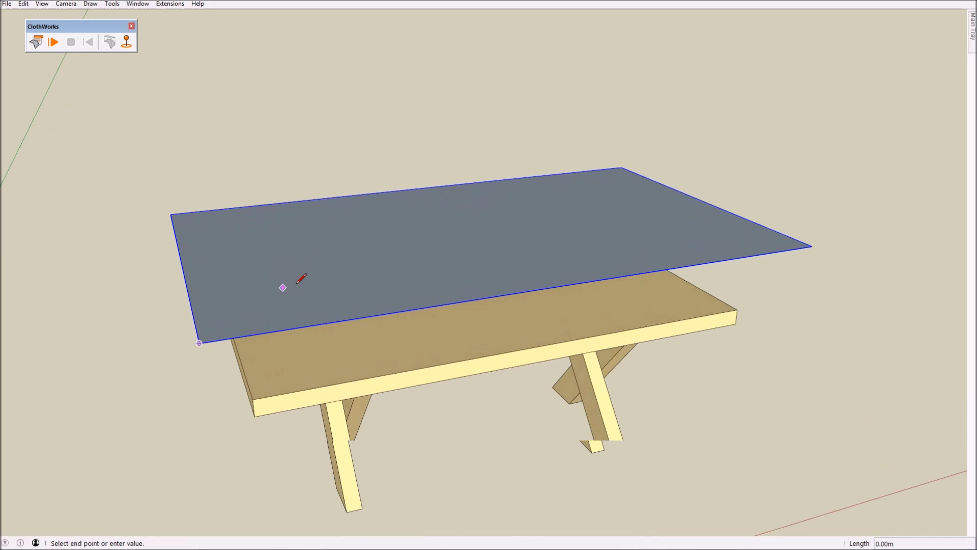
pyautogui.scroll(5, 304, 283)
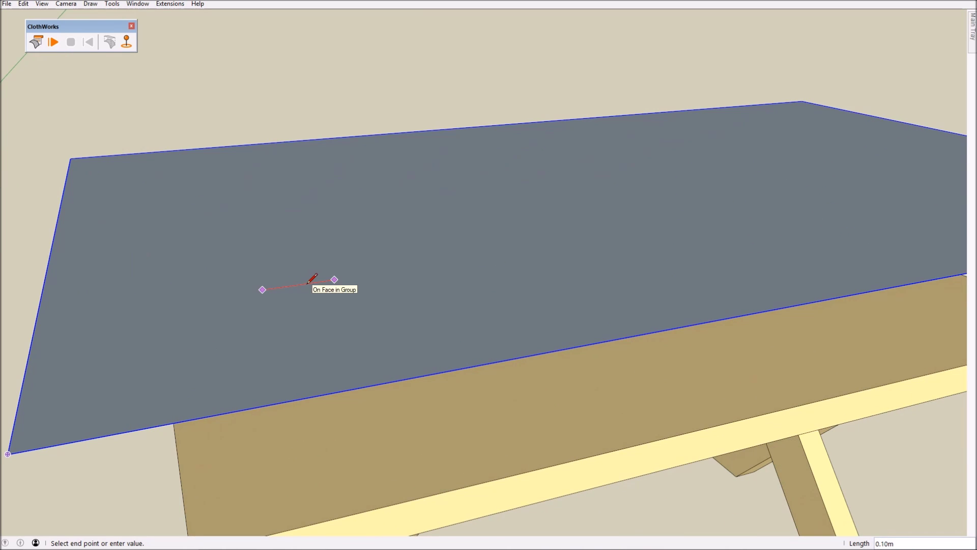
pyautogui.scroll(-5, 312, 280)
pyautogui.press('space')
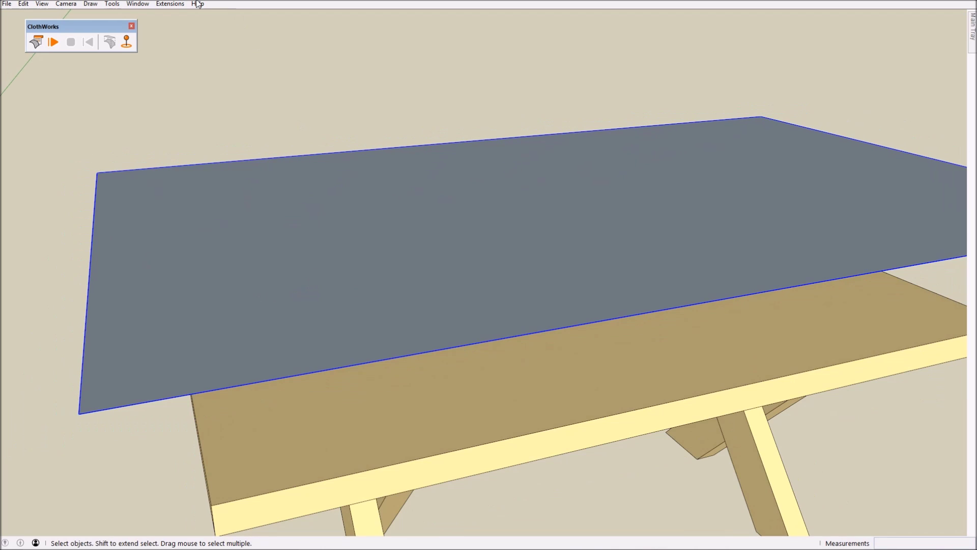
# Set the model's length units to centimetres
pyautogui.click(137, 4)
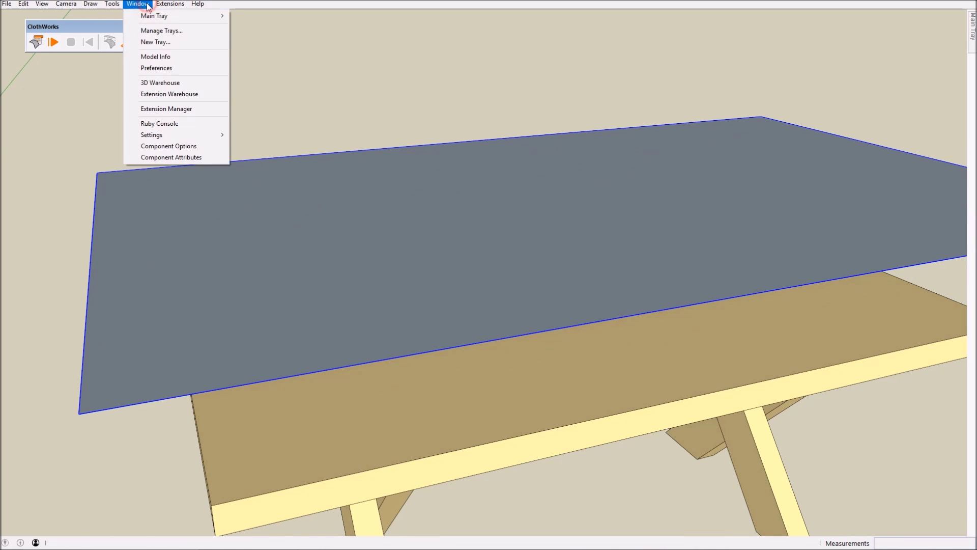
pyautogui.click(174, 56)
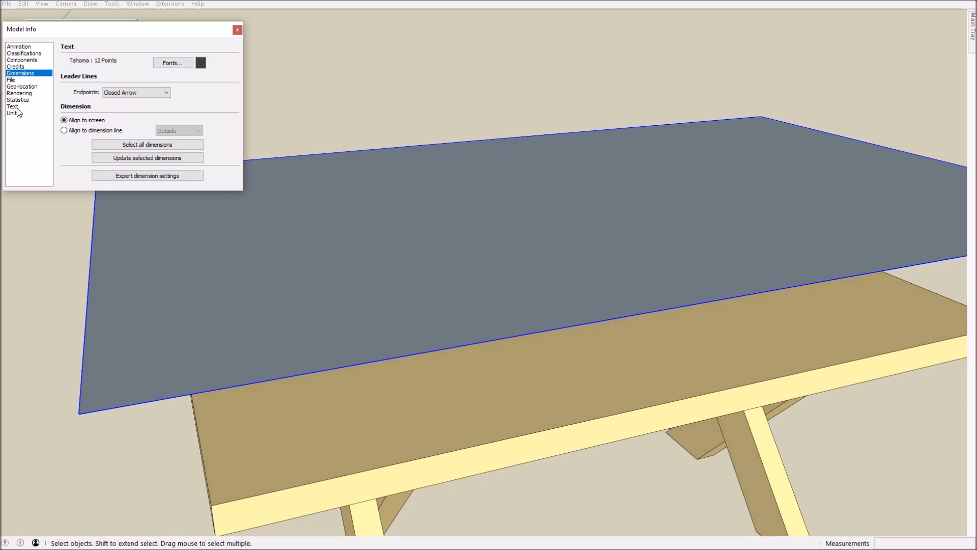
pyautogui.click(16, 113)
pyautogui.click(191, 63)
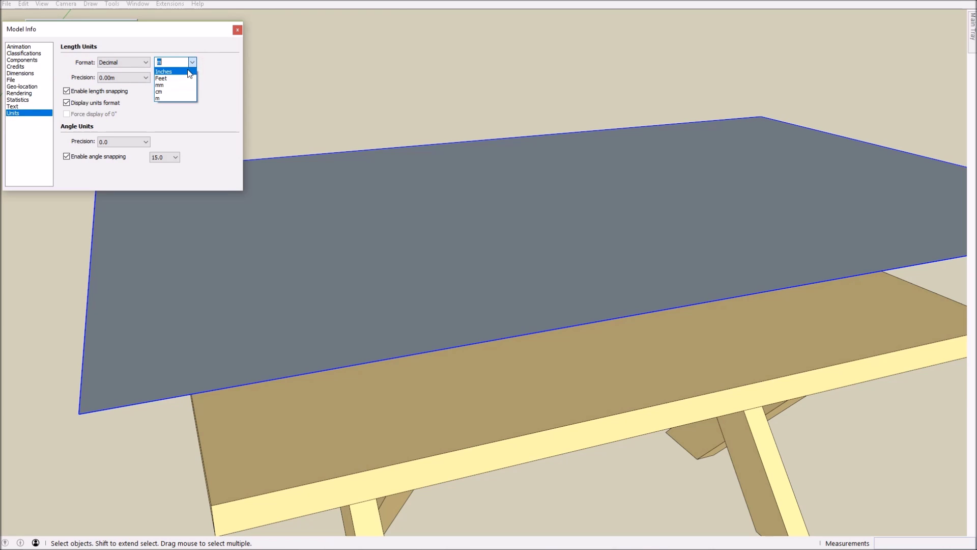
pyautogui.click(177, 92)
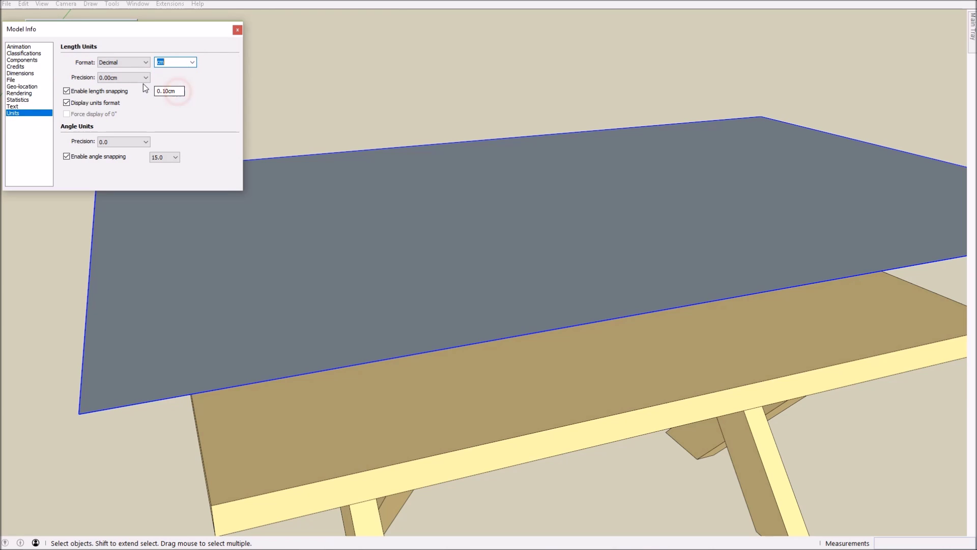
pyautogui.click(238, 29)
# Gauge the grid spacing for the cloth again in centimetres with the Line tool, leaving no edge drawn
pyautogui.press('l')
pyautogui.click(302, 266)
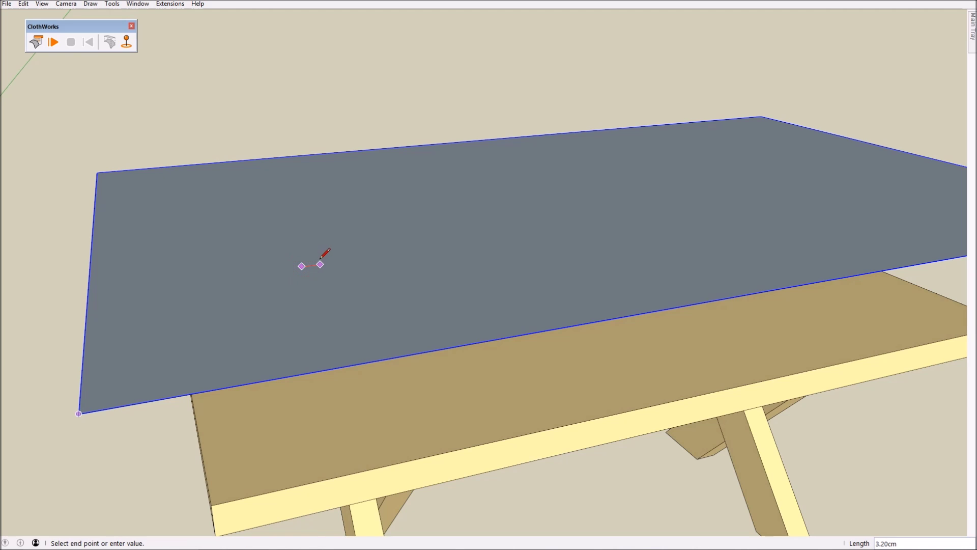
pyautogui.scroll(-1, 321, 263)
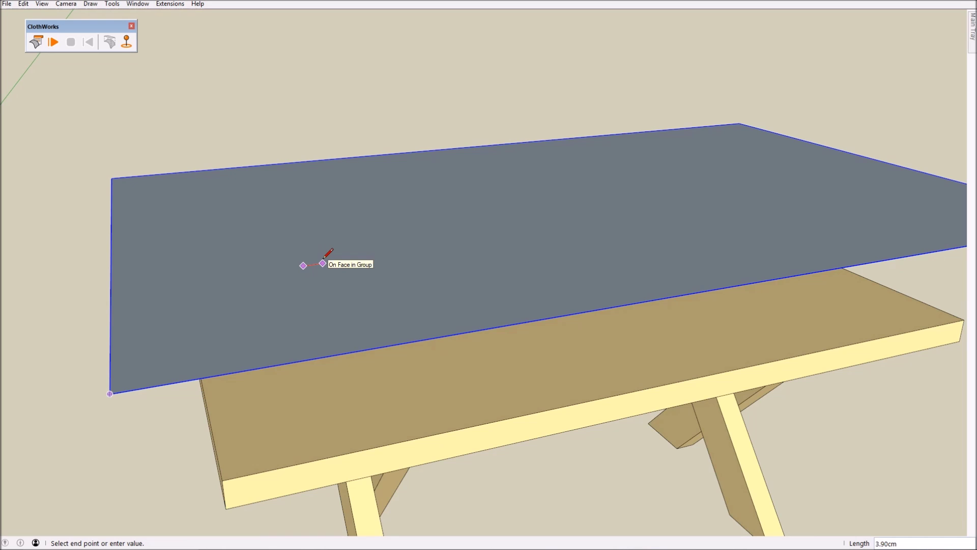
pyautogui.scroll(-5, 324, 258)
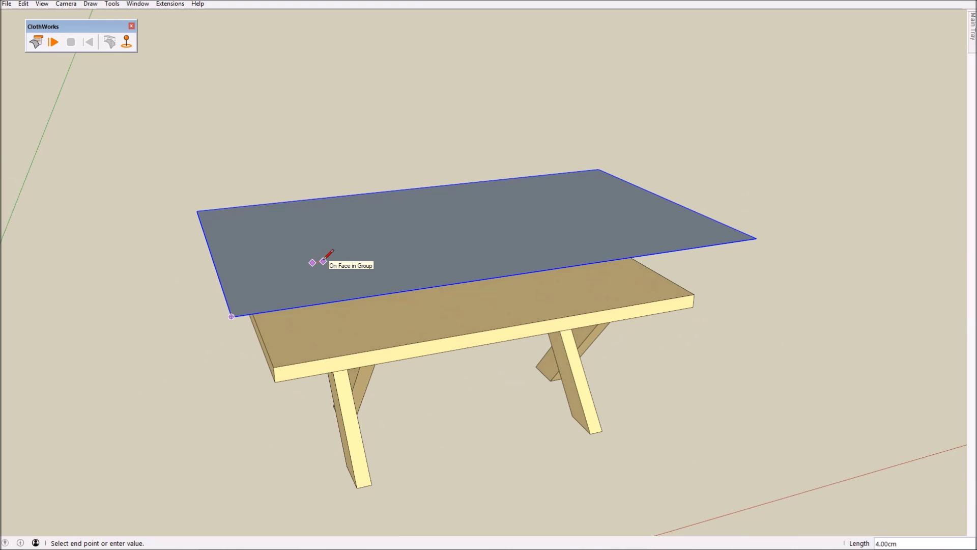
pyautogui.moveTo(321, 266); pyautogui.dragTo(362, 253, button='middle')
pyautogui.scroll(3, 554, 333)
pyautogui.scroll(-3, 522, 327)
pyautogui.press('space')
# Apply a ClothWorks Smart Grid with 4.00 cm padding to the cloth group and deselect it
pyautogui.rightClick(363, 220)
pyautogui.moveTo(446, 379)
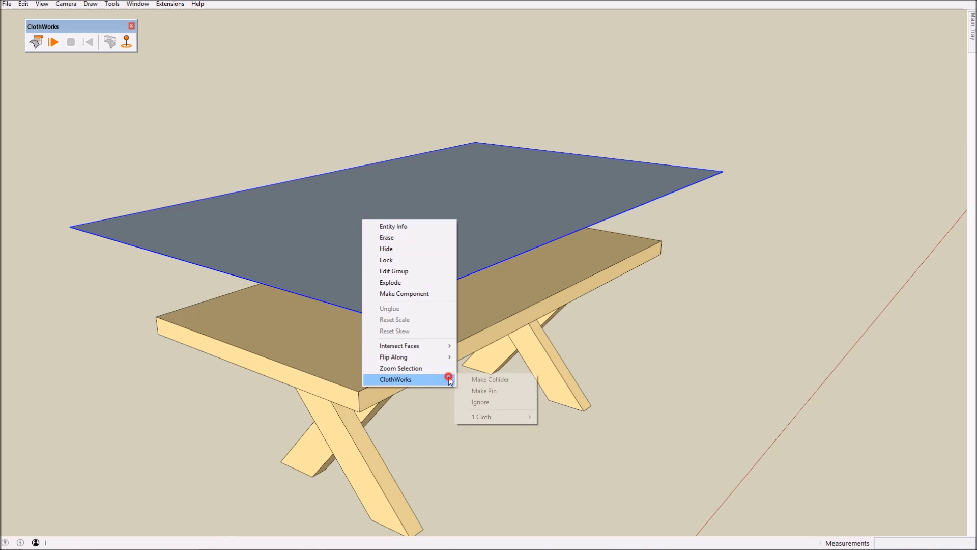
pyautogui.moveTo(524, 420)
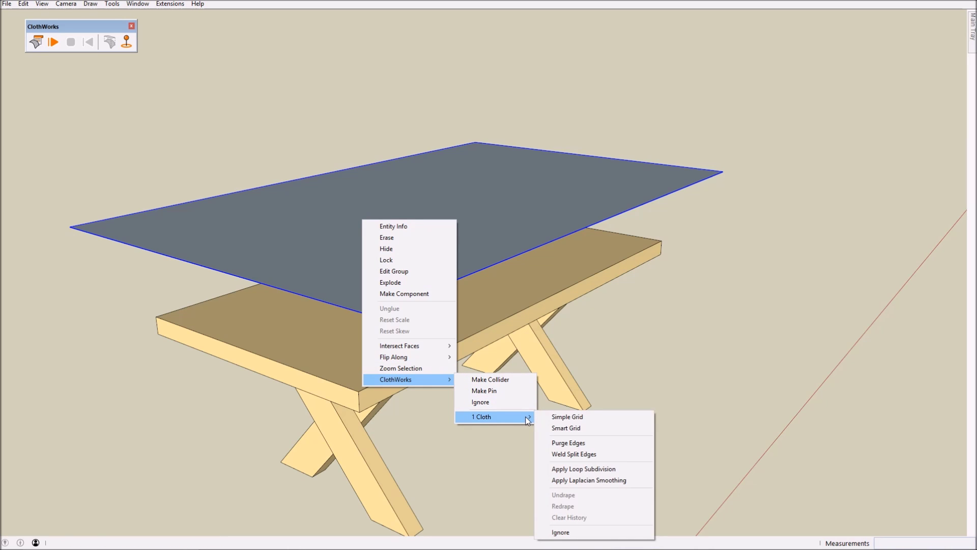
pyautogui.click(568, 429)
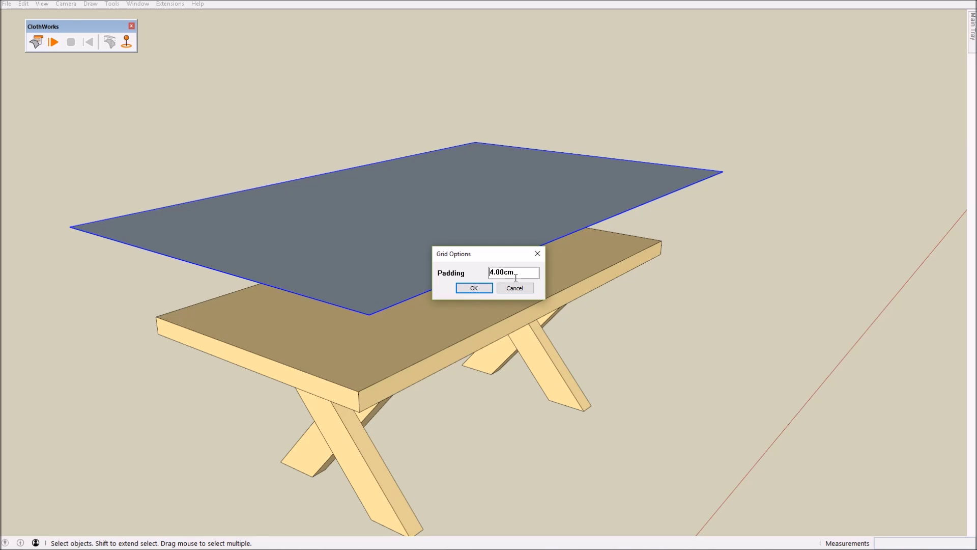
pyautogui.click(485, 288)
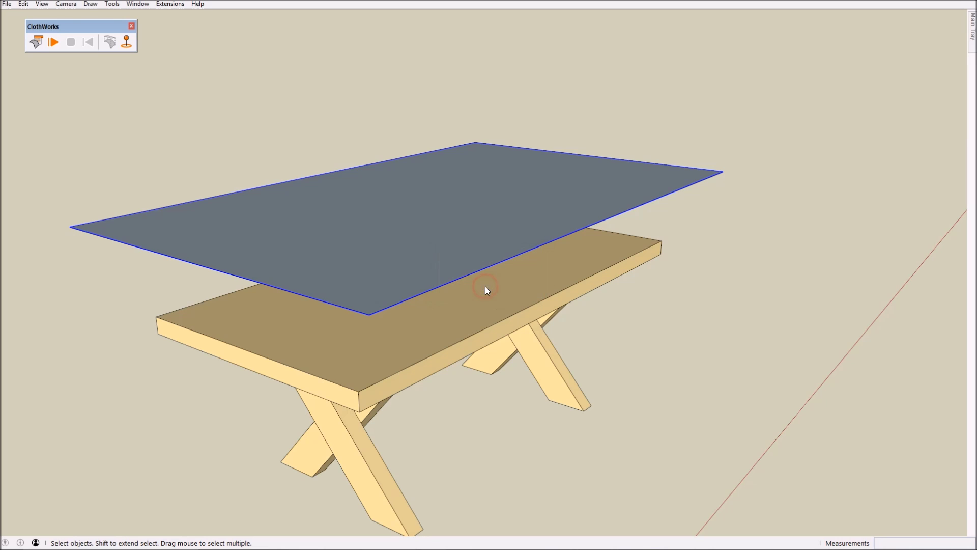
pyautogui.tripleClick(318, 247)
pyautogui.moveTo(318, 248); pyautogui.dragTo(239, 211, button='middle')
pyautogui.click(273, 129)
pyautogui.moveTo(273, 128); pyautogui.dragTo(243, 150, button='middle')
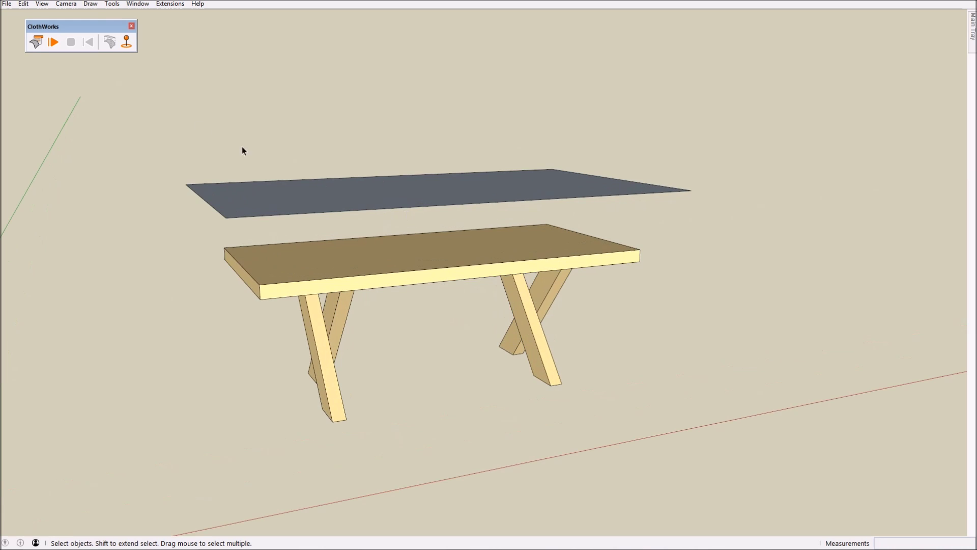
# Run the simulation to drape the cloth over the table, and reset it to the start
pyautogui.click(55, 44)
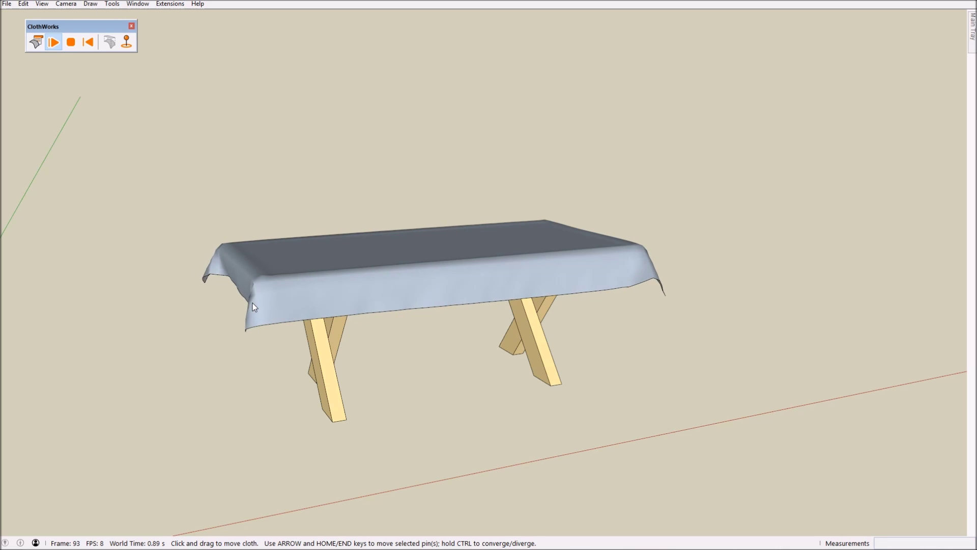
pyautogui.moveTo(253, 303); pyautogui.dragTo(429, 303, button='middle')
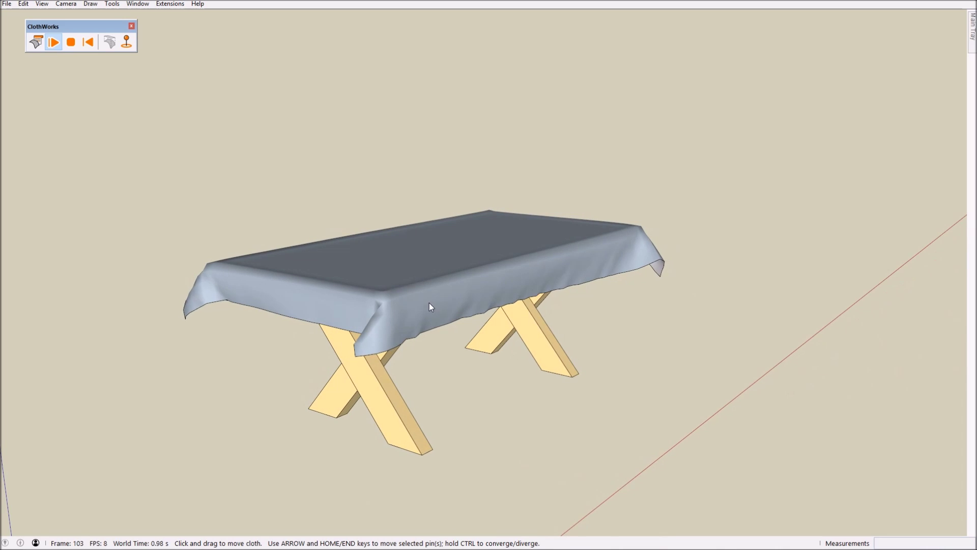
pyautogui.scroll(-5, 381, 312)
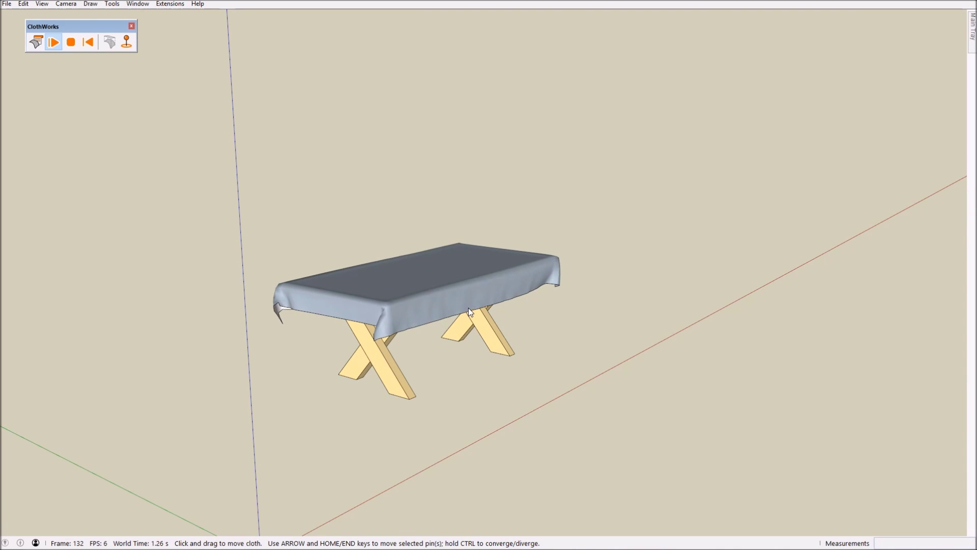
pyautogui.click(89, 44)
# Turn on Self-Collide in the cloth's ClothWorks object settings
pyautogui.click(35, 45)
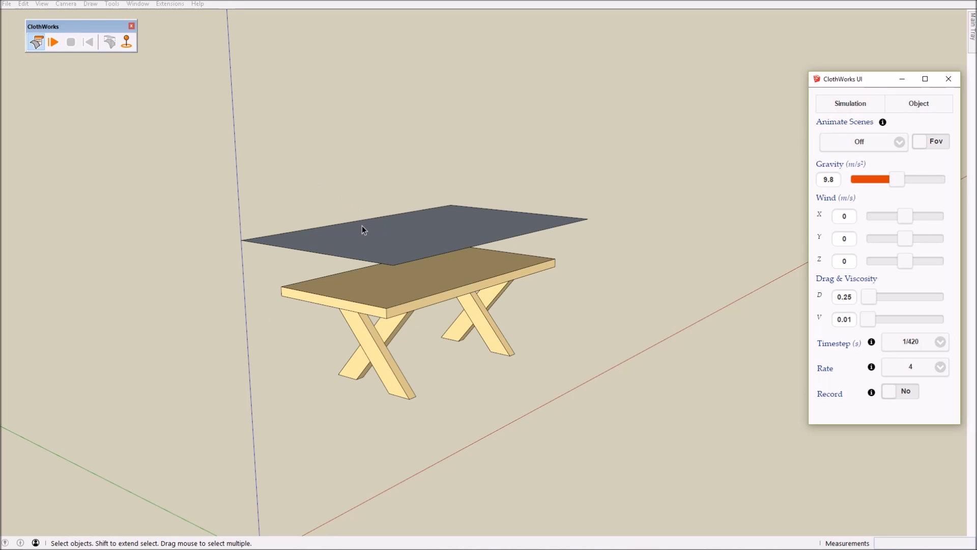
pyautogui.click(362, 228)
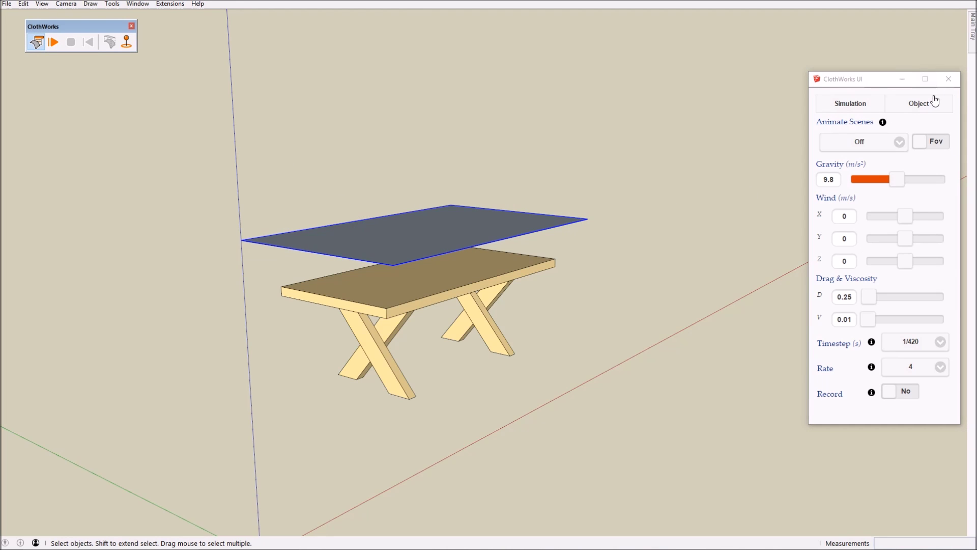
pyautogui.click(929, 105)
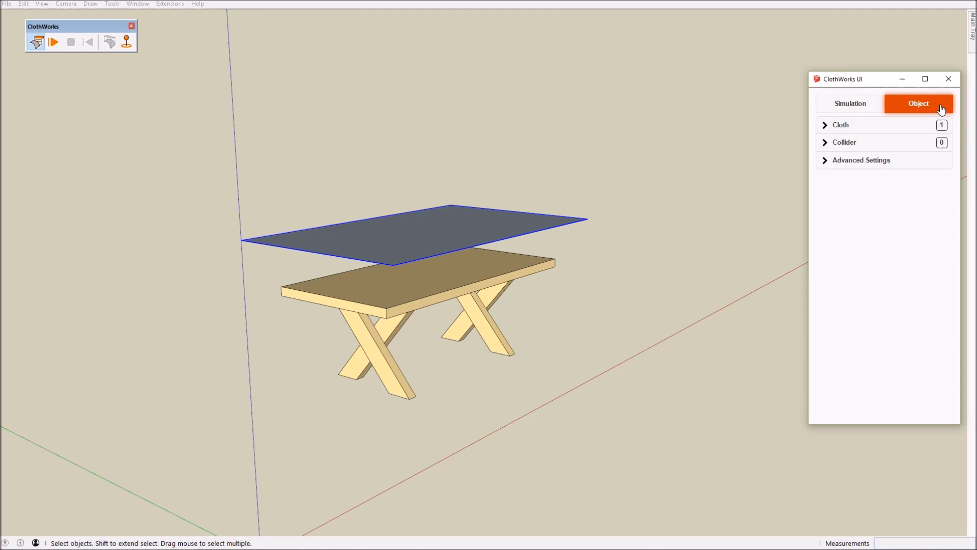
pyautogui.click(888, 131)
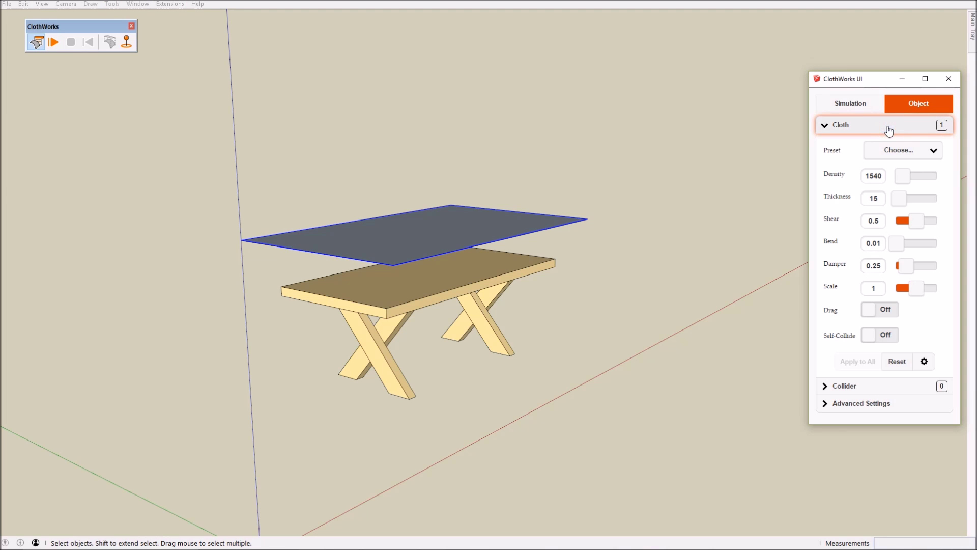
pyautogui.click(877, 341)
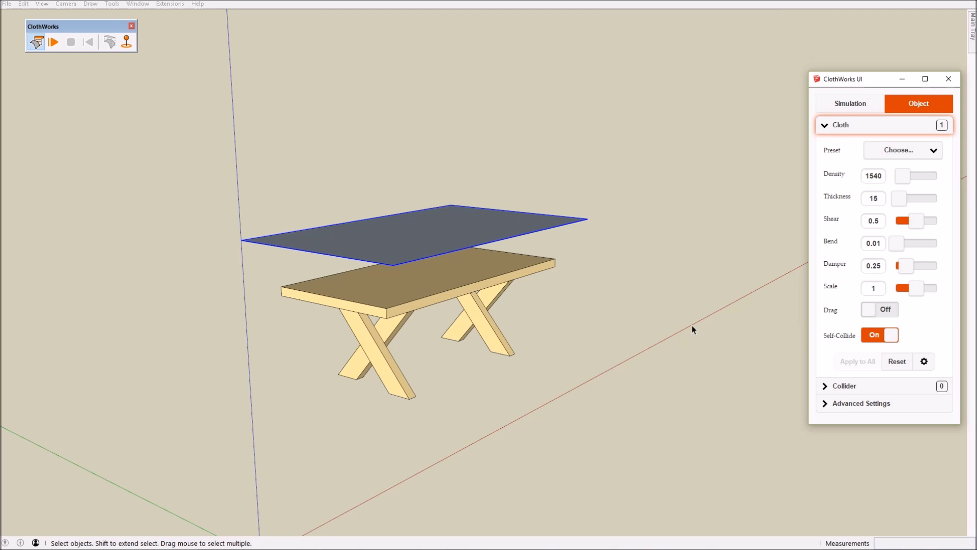
pyautogui.moveTo(693, 330); pyautogui.dragTo(793, 292, button='middle')
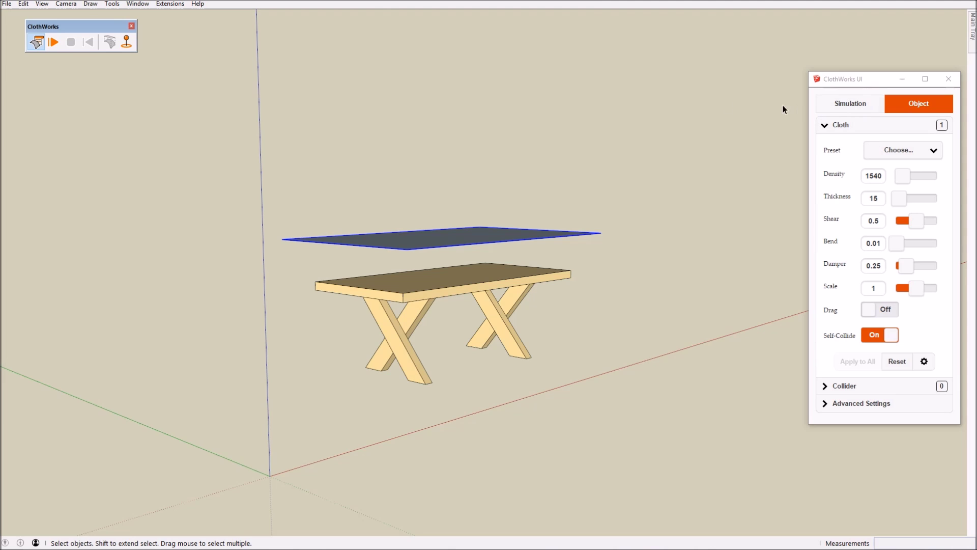
# Run the ClothWorks simulation with self-collision and examine the draped cloth's corners and overhang from all sides of the table
pyautogui.click(54, 42)
pyautogui.scroll(1, 475, 307)
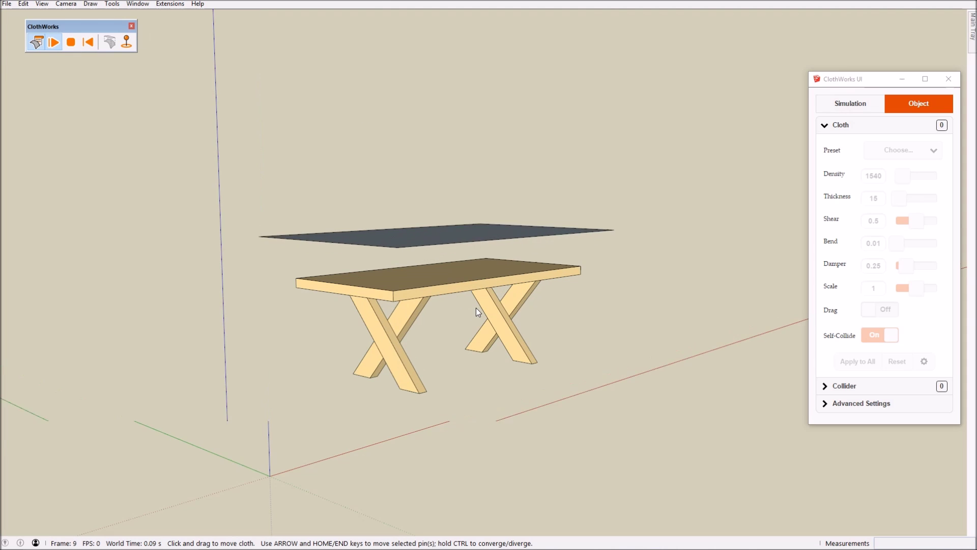
pyautogui.scroll(1, 475, 307)
pyautogui.click(850, 104)
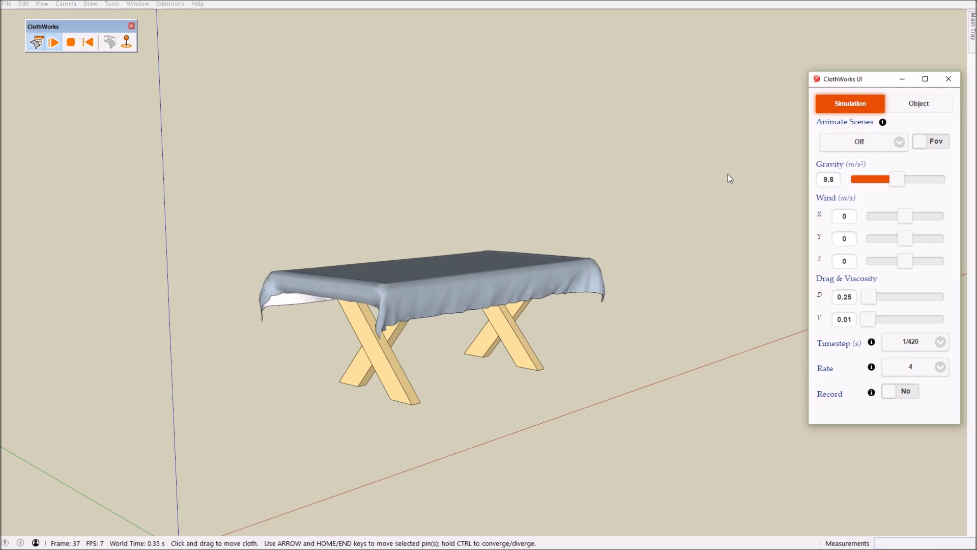
pyautogui.moveTo(387, 352)
pyautogui.mouseDown(button='middle')
pyautogui.moveTo(512, 331)
pyautogui.moveTo(449, 297)
pyautogui.moveTo(489, 301)
pyautogui.mouseUp(button='middle')
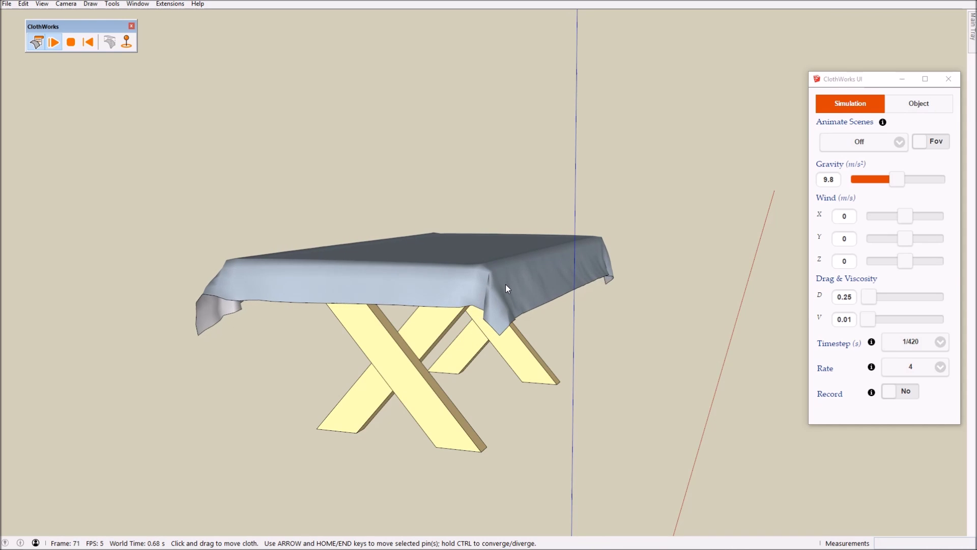
pyautogui.moveTo(506, 284); pyautogui.dragTo(472, 347, button='middle')
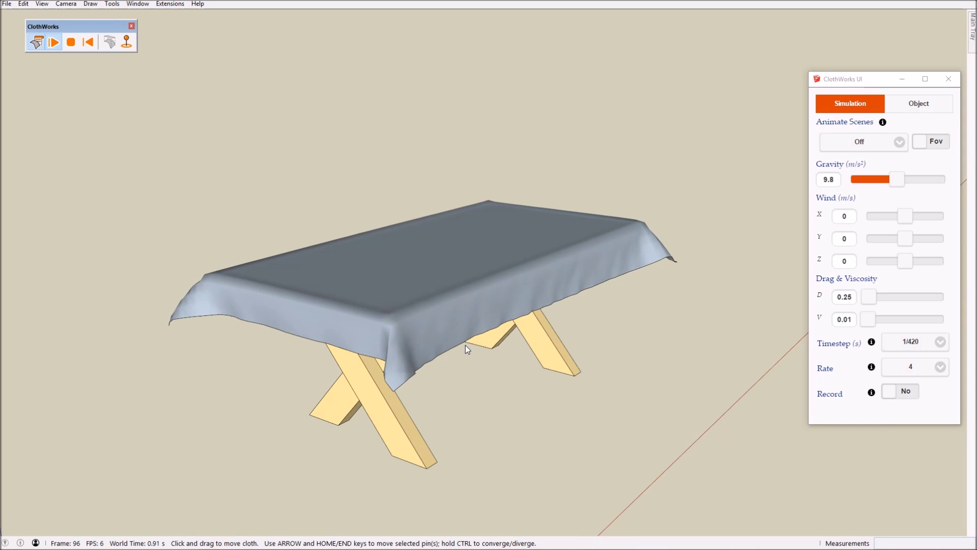
pyautogui.moveTo(407, 328); pyautogui.dragTo(547, 262, button='middle')
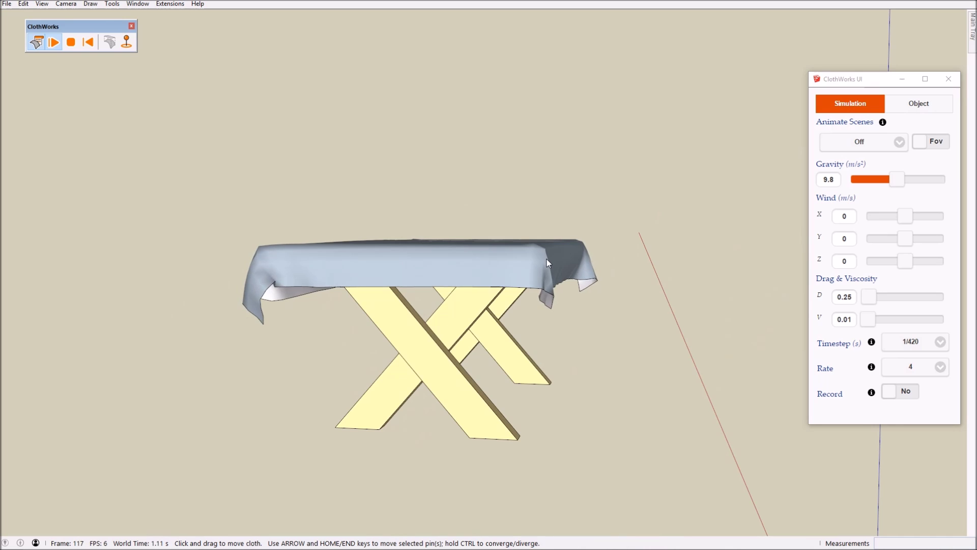
pyautogui.moveTo(400, 312); pyautogui.dragTo(349, 316, button='middle')
pyautogui.moveTo(561, 303); pyautogui.dragTo(298, 314, button='middle')
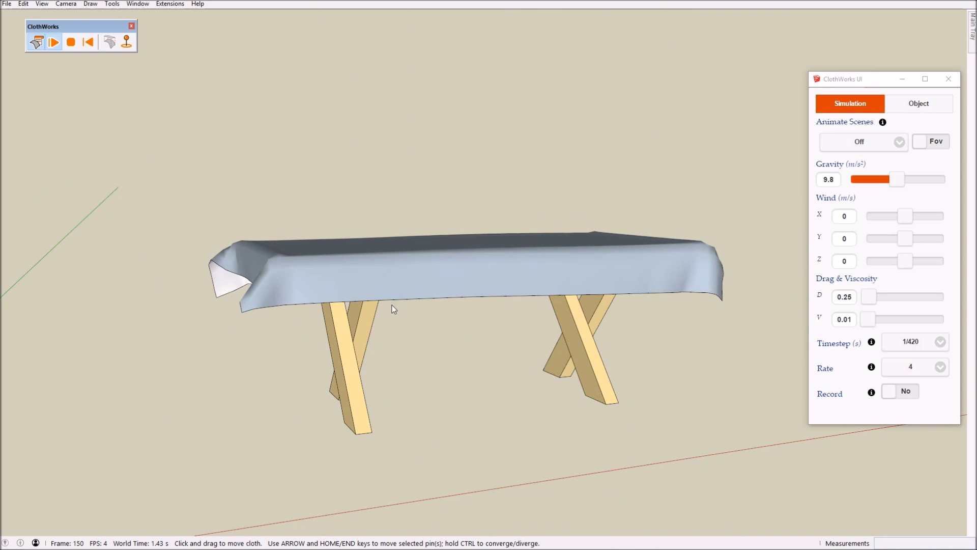
pyautogui.moveTo(273, 275); pyautogui.dragTo(629, 291, button='middle')
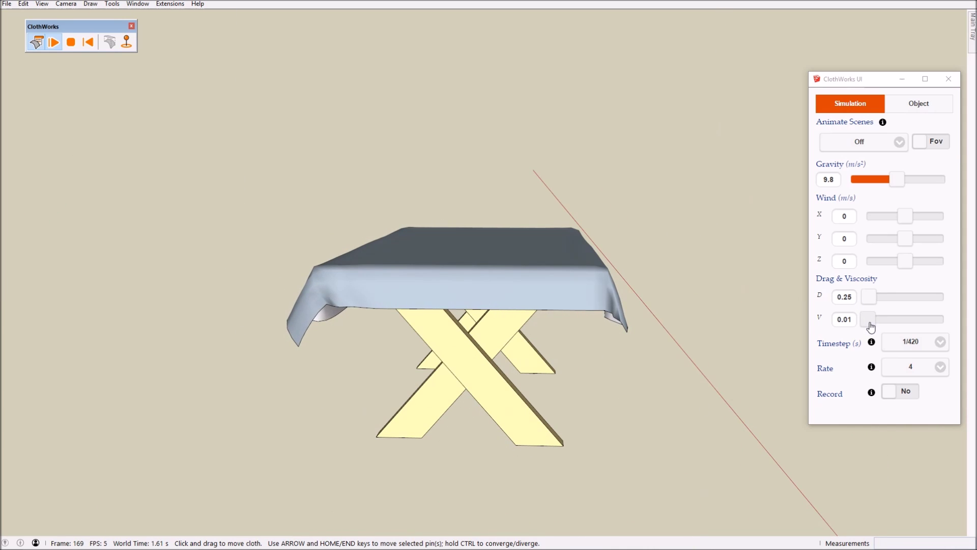
pyautogui.moveTo(589, 304); pyautogui.dragTo(299, 258, button='middle')
pyautogui.moveTo(507, 268); pyautogui.dragTo(764, 285, button='middle')
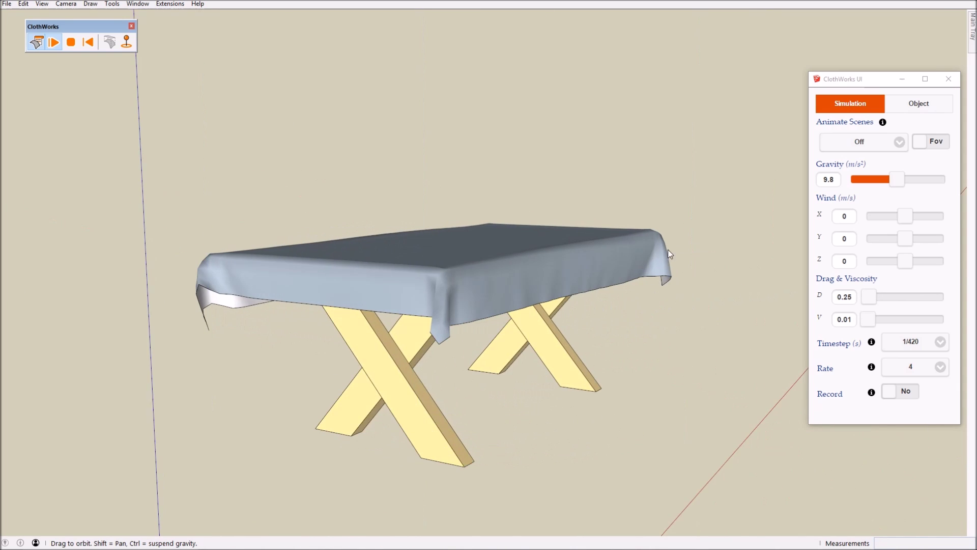
# Select the draped cloth and lower its Shear to 0.23 while the simulation runs
pyautogui.click(918, 104)
pyautogui.click(534, 293)
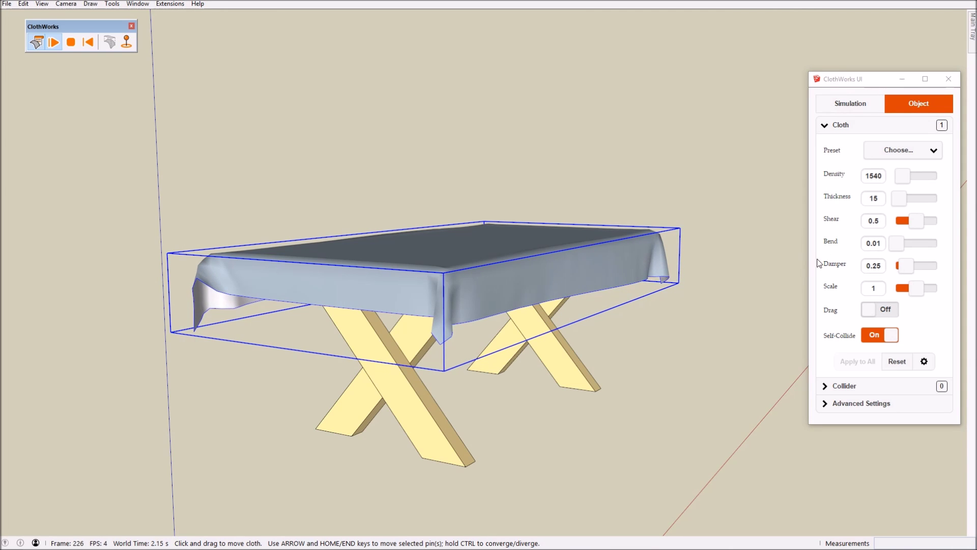
pyautogui.click(907, 224)
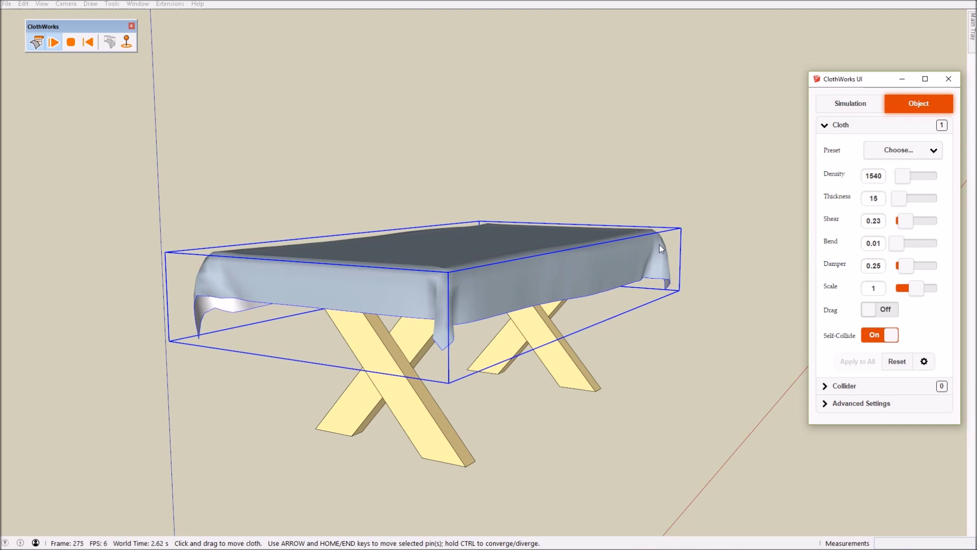
pyautogui.click(914, 235)
# Examine the drape's corners from below and above, and reset the simulation to the flat cloth
pyautogui.moveTo(686, 258); pyautogui.dragTo(729, 310, button='middle')
pyautogui.click(740, 270)
pyautogui.moveTo(721, 274); pyautogui.dragTo(452, 164)
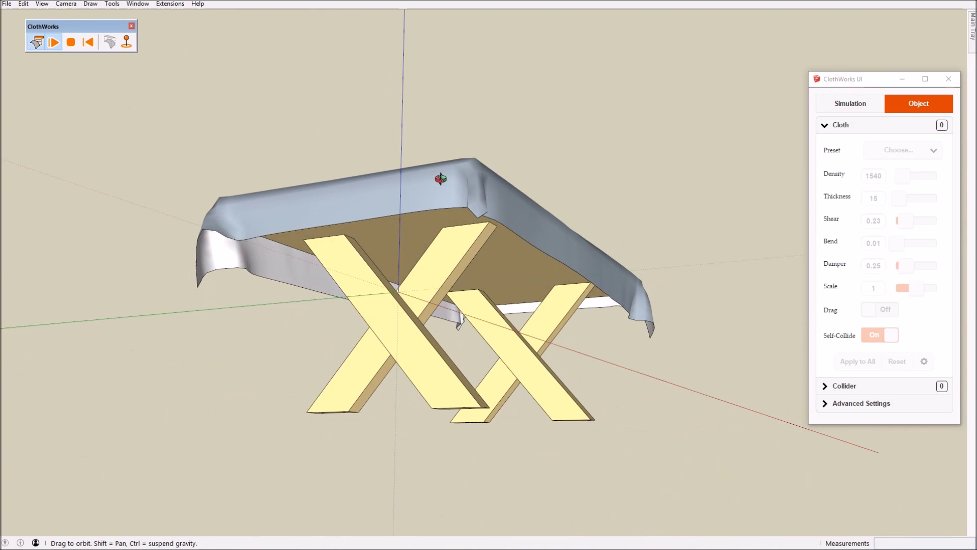
pyautogui.moveTo(437, 169); pyautogui.dragTo(407, 182, button='middle')
pyautogui.scroll(3, 247, 255)
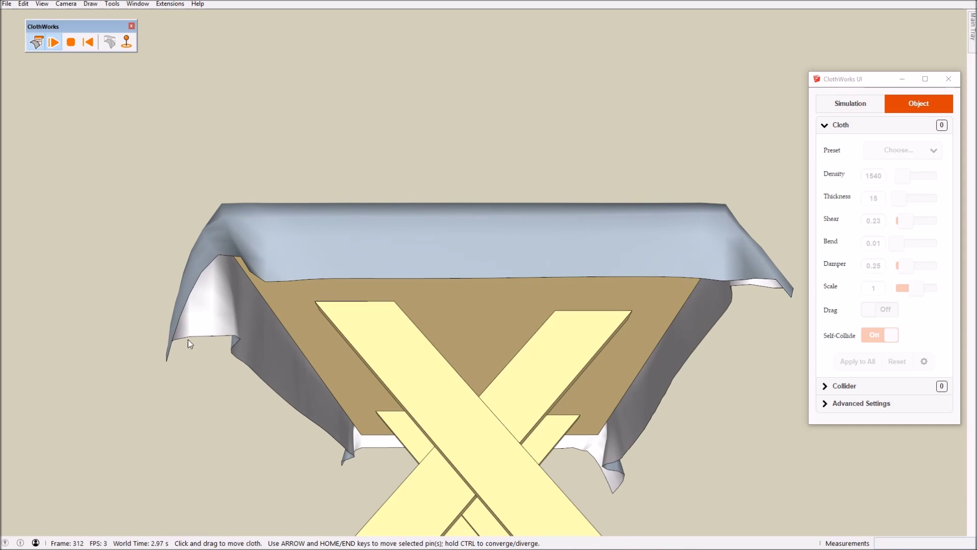
pyautogui.moveTo(224, 261); pyautogui.dragTo(349, 418, button='middle')
pyautogui.click(71, 42)
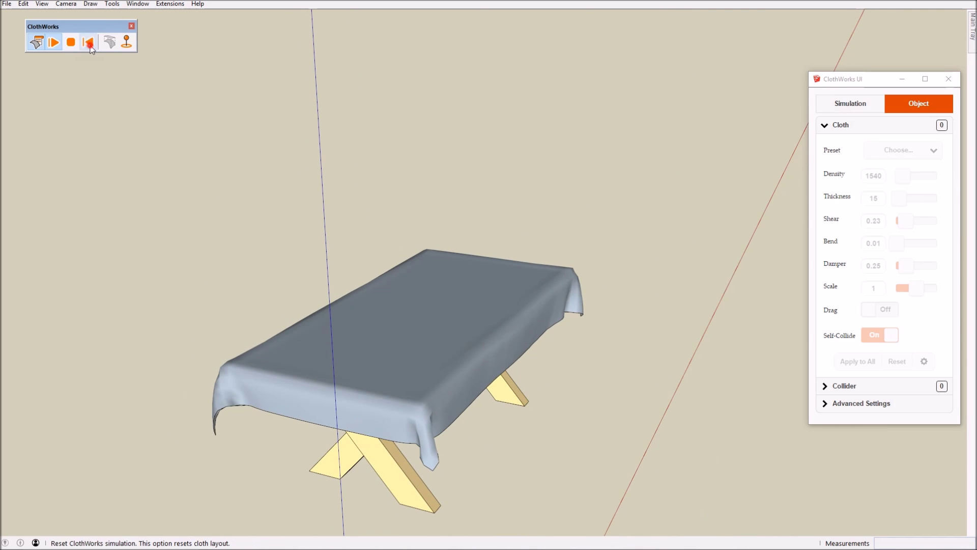
pyautogui.click(88, 42)
# Inspect the triangulated grid inside the cloth group and leave the group
pyautogui.click(399, 302)
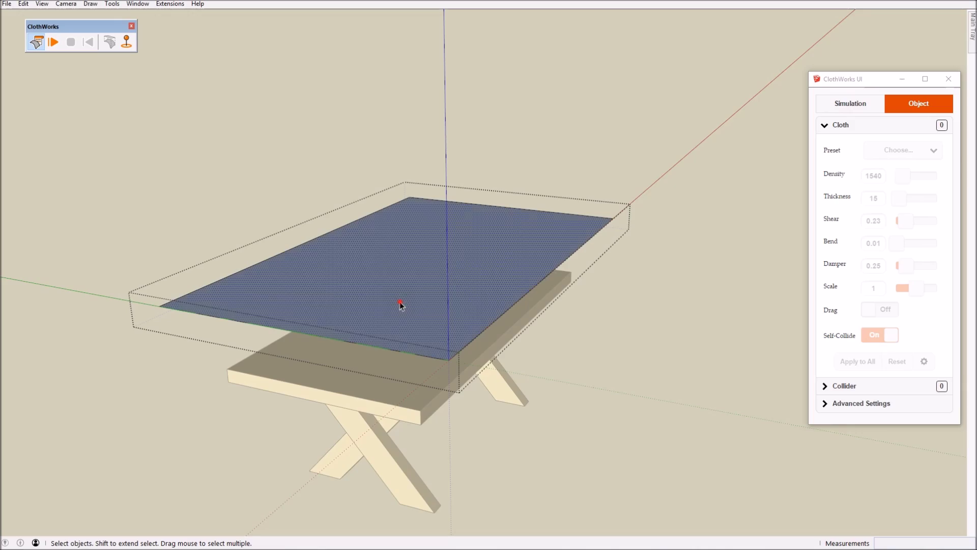
pyautogui.moveTo(399, 303); pyautogui.dragTo(362, 394, button='middle')
pyautogui.scroll(5, 363, 394)
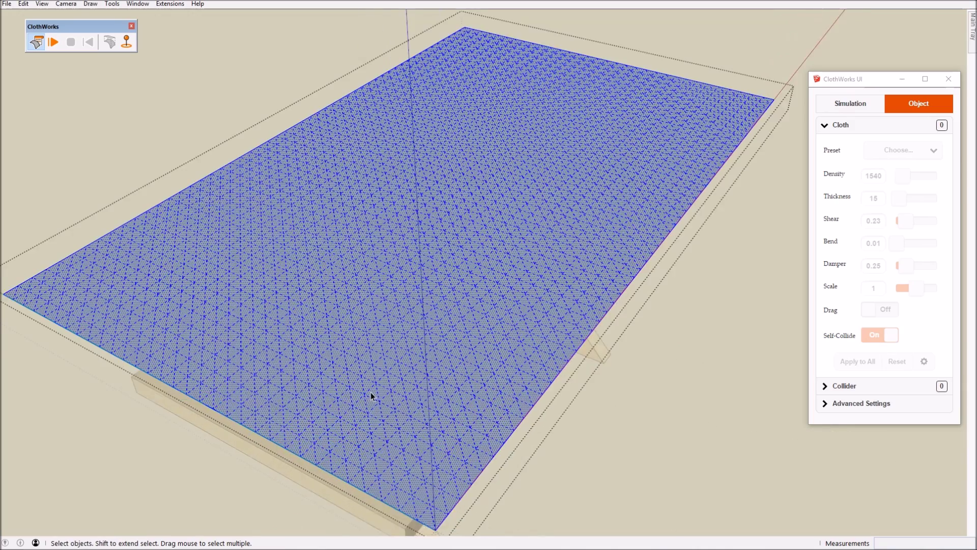
pyautogui.scroll(-5, 368, 393)
pyautogui.click(162, 131)
pyautogui.scroll(3, 285, 285)
pyautogui.rightClick(306, 310)
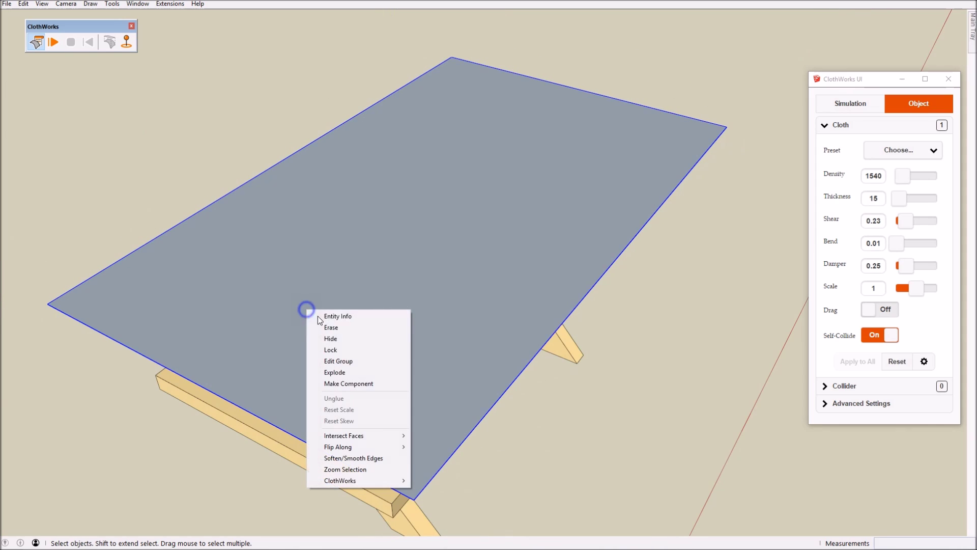
pyautogui.click(383, 484)
pyautogui.moveTo(473, 521)
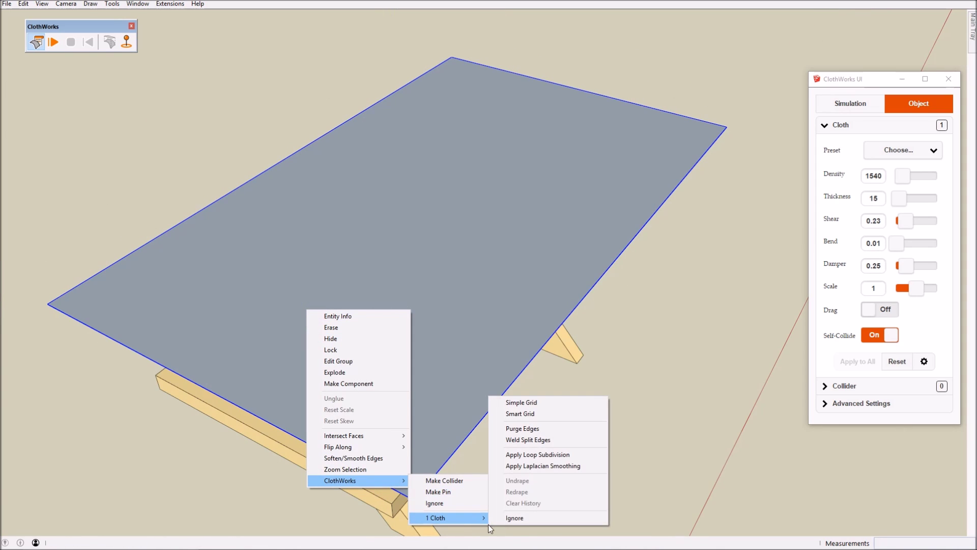
pyautogui.click(559, 403)
pyautogui.click(516, 288)
# Purge the grid edges from the cloth group and check inside the group that its face is plain
pyautogui.rightClick(418, 276)
pyautogui.click(502, 445)
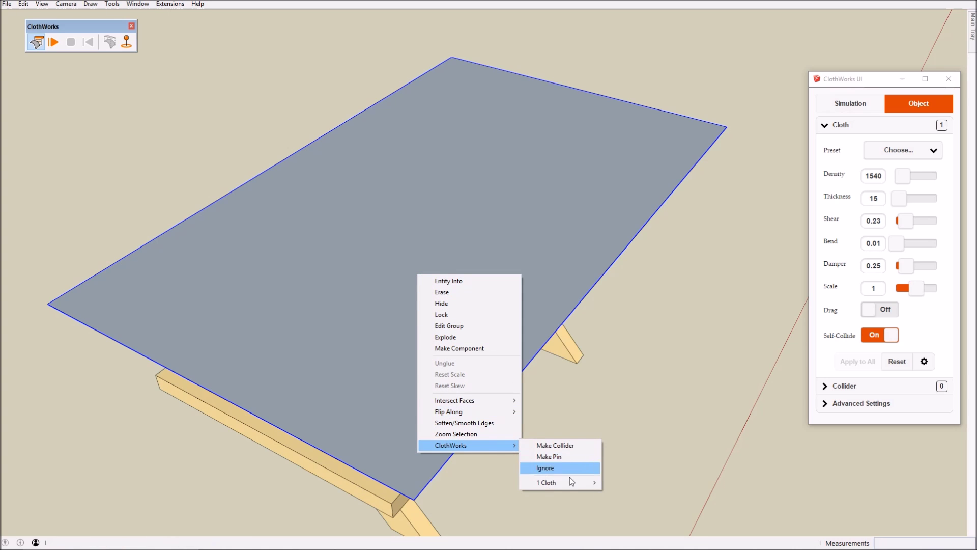
pyautogui.moveTo(571, 481)
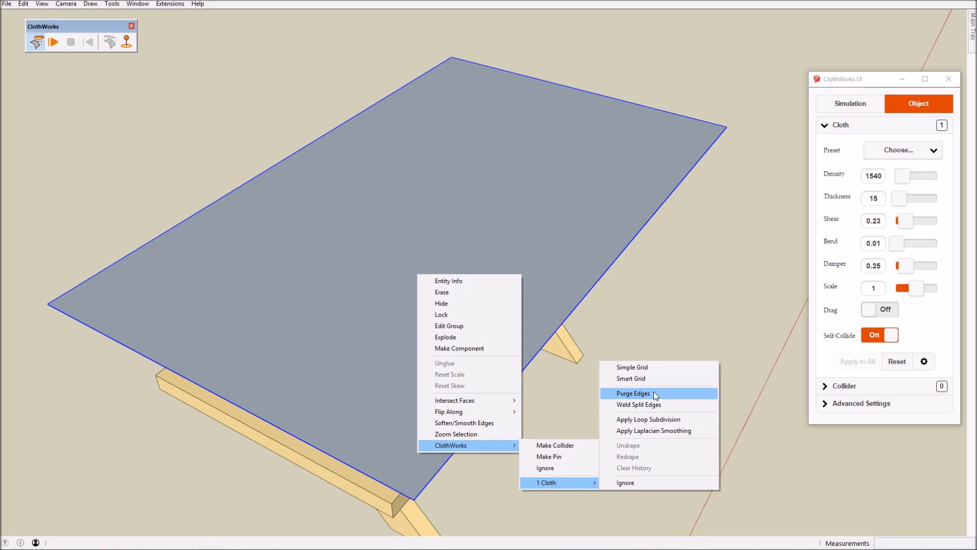
pyautogui.click(635, 394)
pyautogui.click(447, 324)
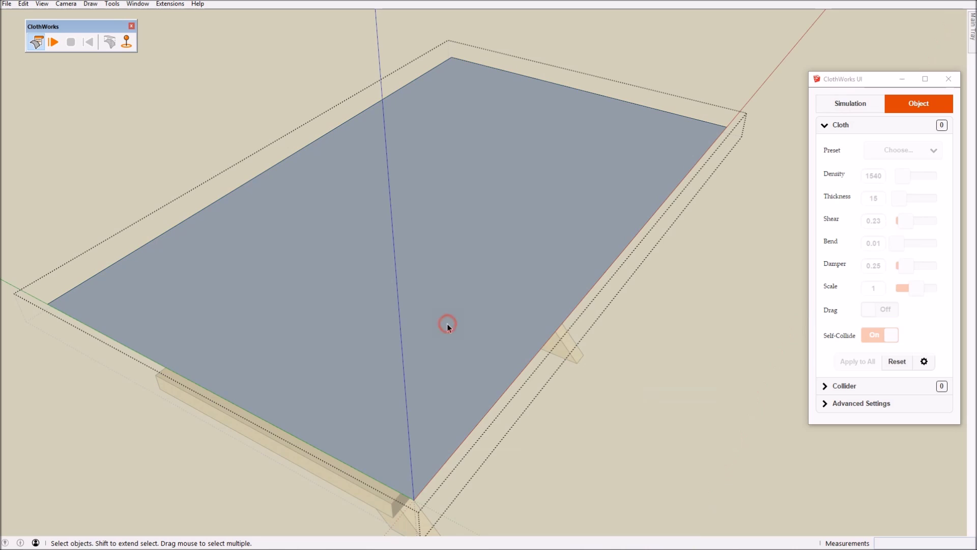
pyautogui.click(626, 377)
# Apply a ClothWorks Simple Grid to the cloth group and check the new mesh inside the group
pyautogui.rightClick(463, 319)
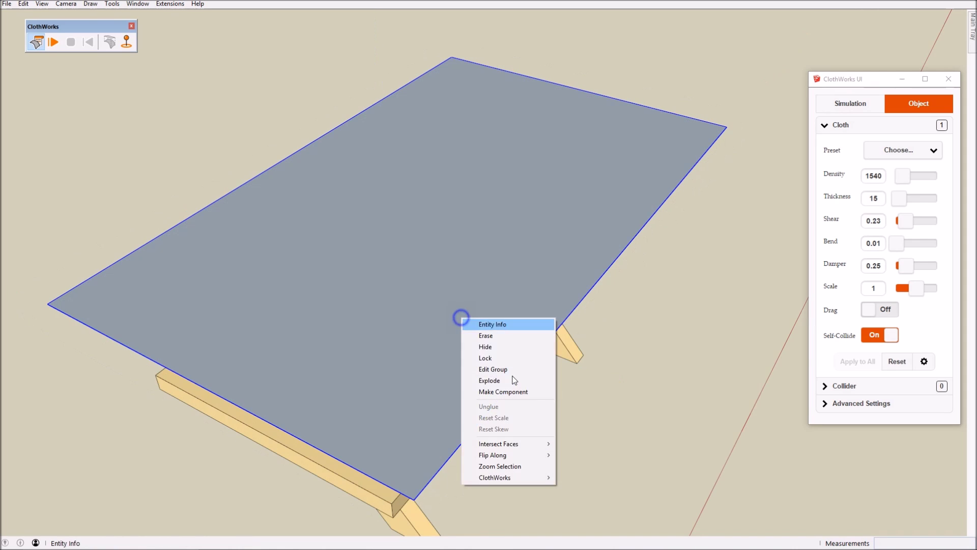
pyautogui.click(533, 476)
pyautogui.moveTo(611, 515)
pyautogui.click(687, 398)
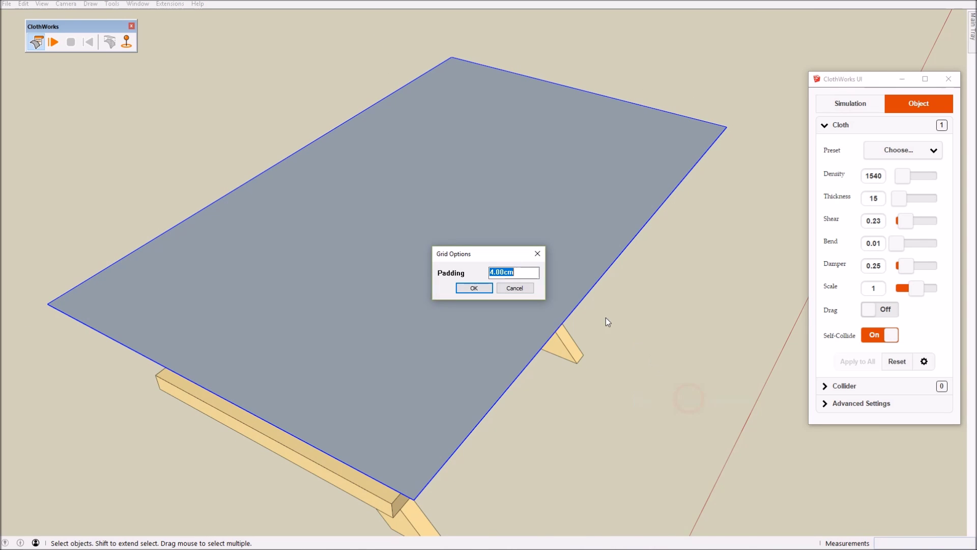
pyautogui.click(473, 288)
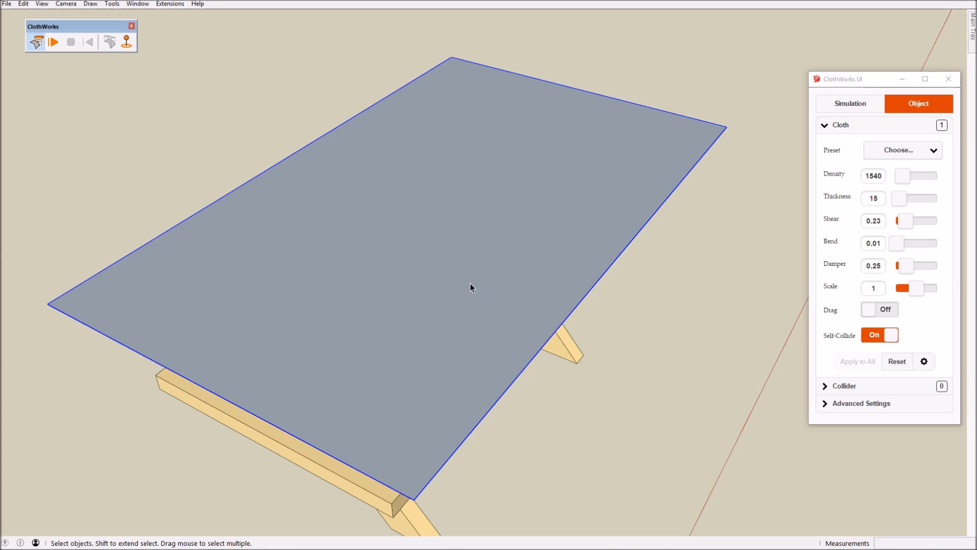
pyautogui.moveTo(491, 295); pyautogui.dragTo(635, 173)
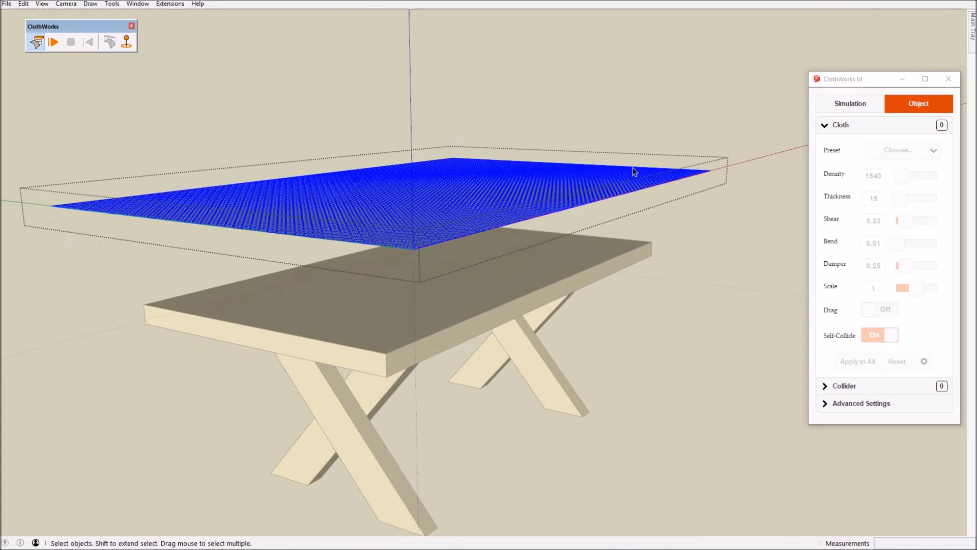
pyautogui.click(339, 210)
# Start the simulation again and set its viscosity to 0.04
pyautogui.click(56, 41)
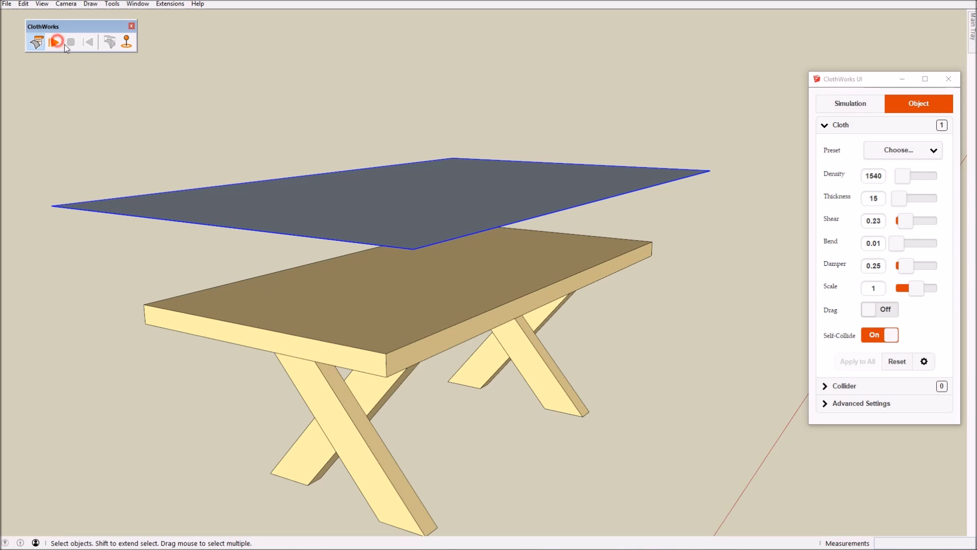
pyautogui.click(844, 105)
pyautogui.click(870, 320)
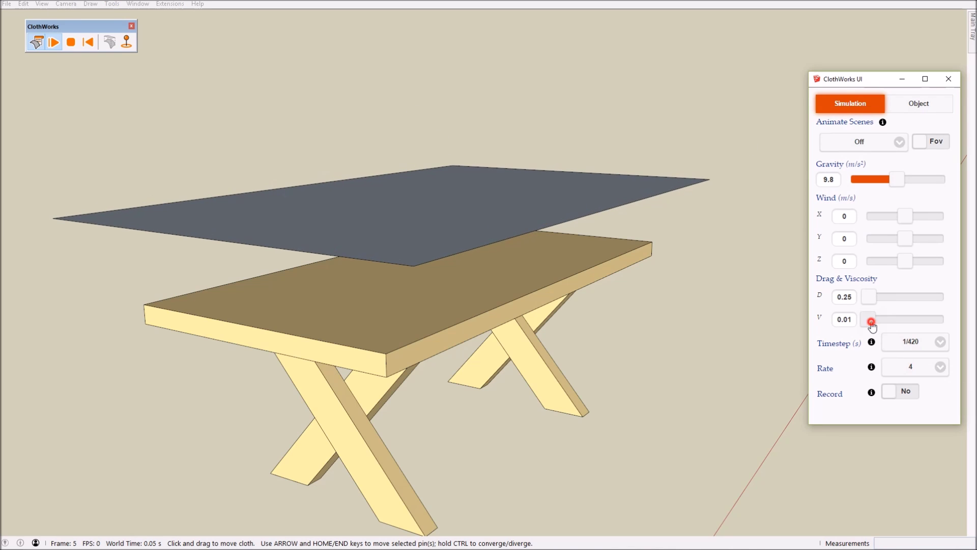
pyautogui.moveTo(872, 325); pyautogui.dragTo(872, 326)
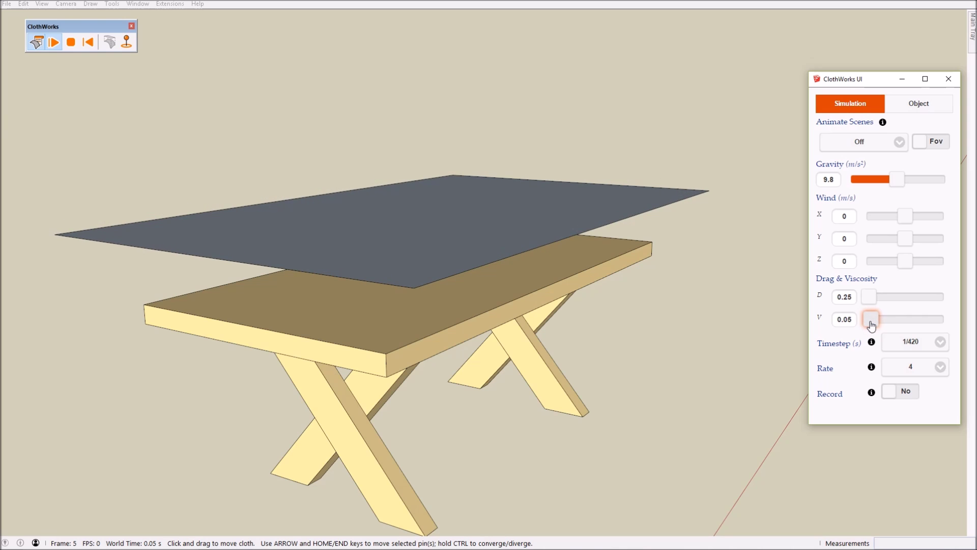
# Let the cloth drape while examining its folds and corners from all sides, and stop the simulation without resetting the layout
pyautogui.moveTo(631, 310); pyautogui.dragTo(648, 290, button='middle')
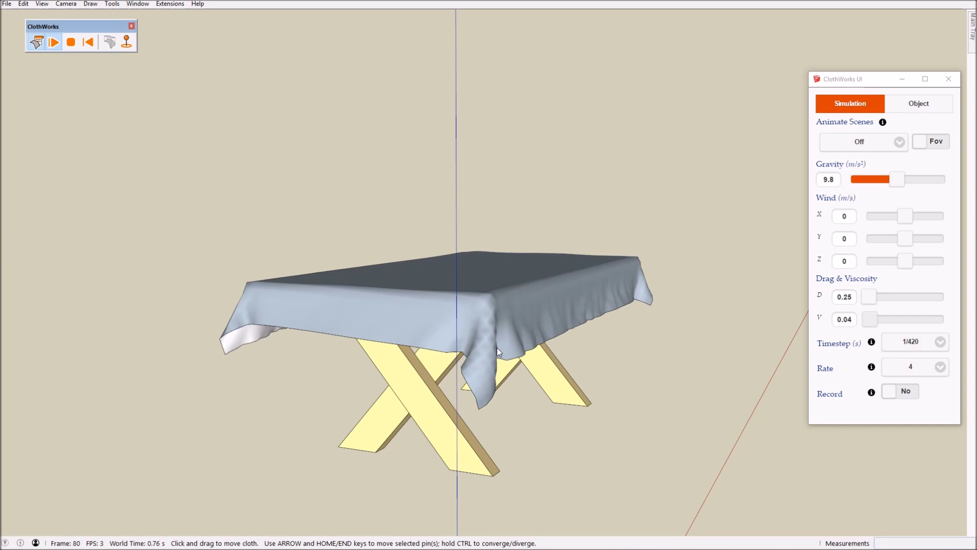
pyautogui.moveTo(429, 350); pyautogui.dragTo(604, 370, button='middle')
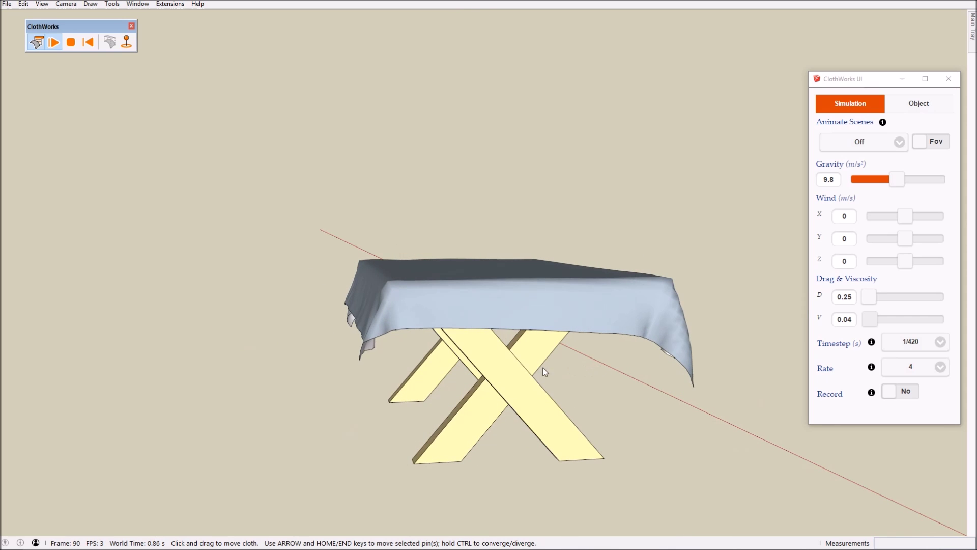
pyautogui.moveTo(518, 375); pyautogui.dragTo(660, 390, button='middle')
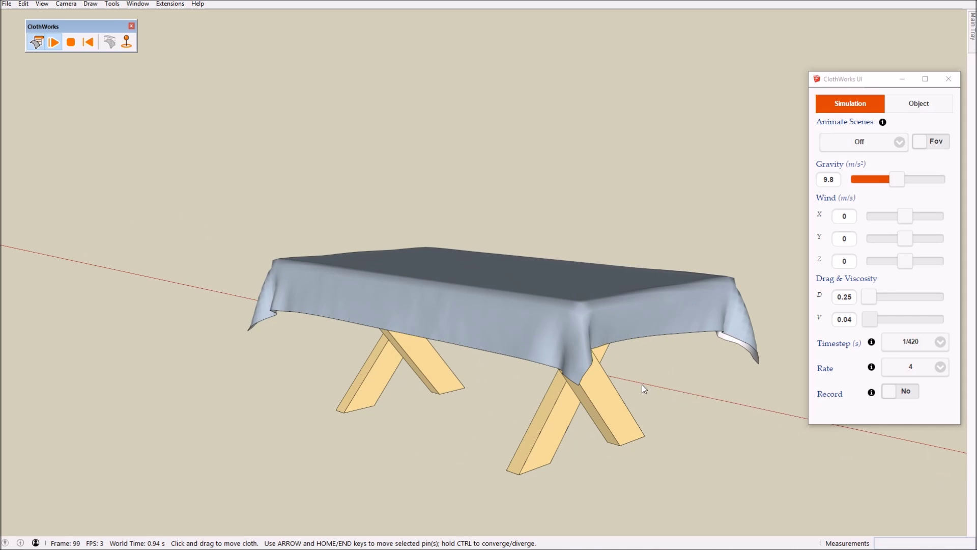
pyautogui.moveTo(621, 384); pyautogui.dragTo(357, 350, button='middle')
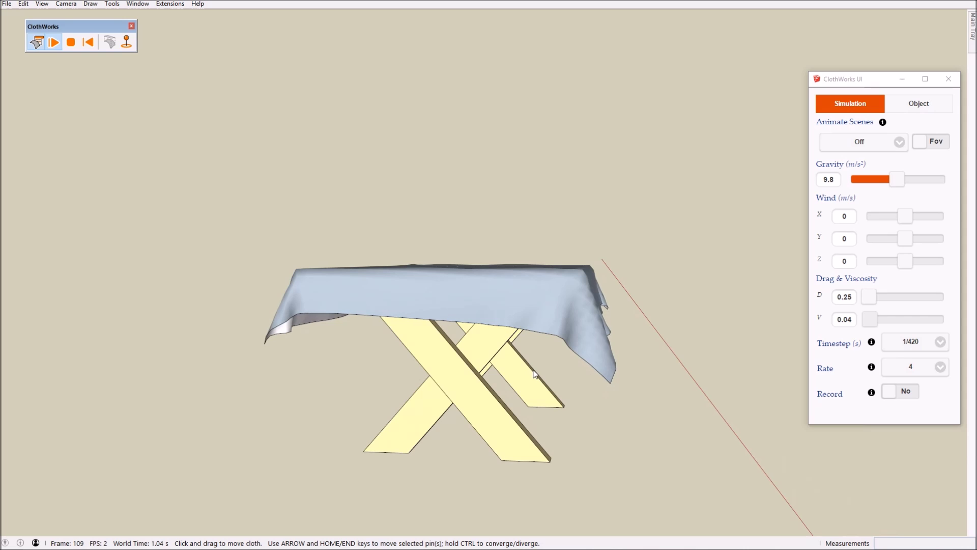
pyautogui.moveTo(675, 353); pyautogui.dragTo(367, 358, button='middle')
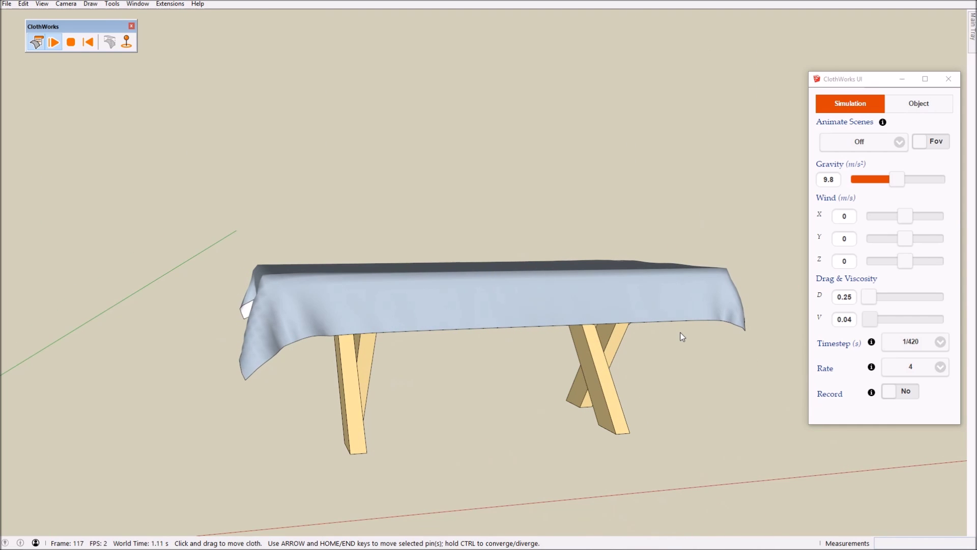
pyautogui.moveTo(676, 332); pyautogui.dragTo(322, 341, button='middle')
pyautogui.moveTo(202, 351); pyautogui.dragTo(610, 344, button='middle')
pyautogui.moveTo(413, 345); pyautogui.dragTo(509, 311, button='middle')
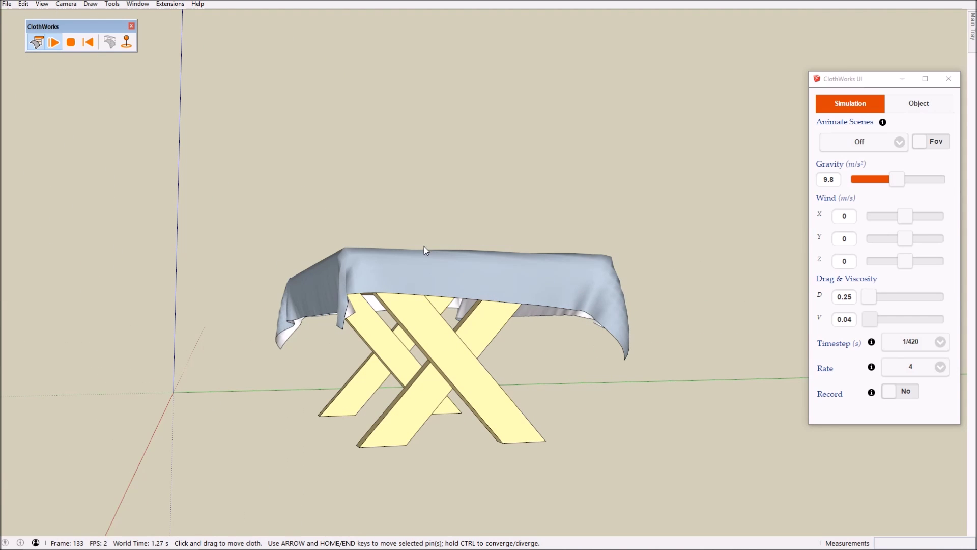
pyautogui.moveTo(427, 298); pyautogui.dragTo(408, 304, button='middle')
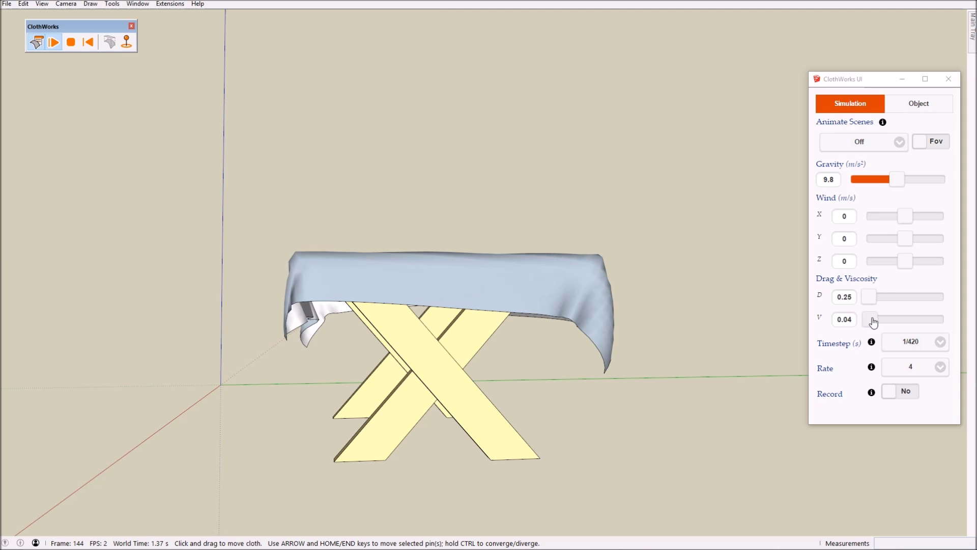
pyautogui.moveTo(464, 335); pyautogui.dragTo(535, 351, button='middle')
pyautogui.click(71, 43)
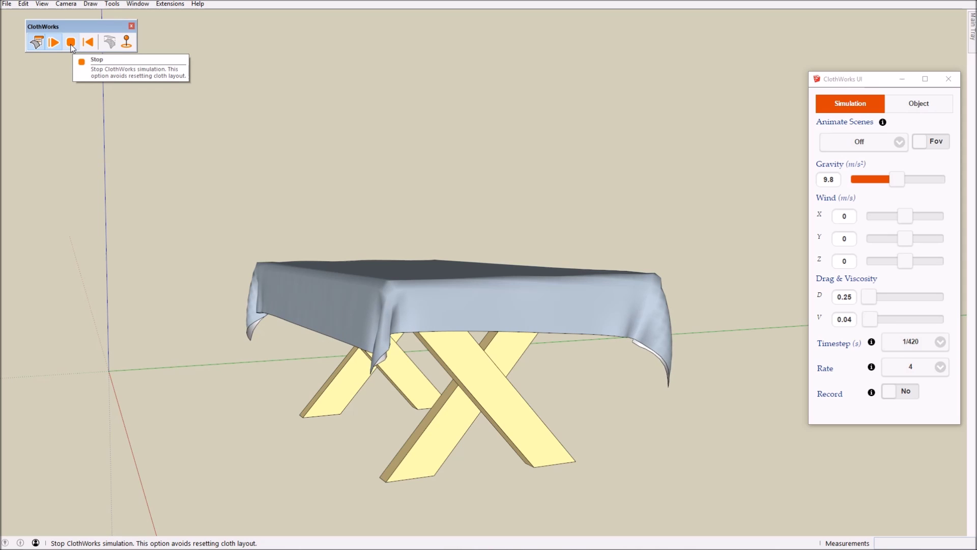
# Examine the draped tablecloth's surface, top edges and hanging corner for unevenness from several sides and up close
pyautogui.moveTo(262, 244); pyautogui.dragTo(215, 235, button='middle')
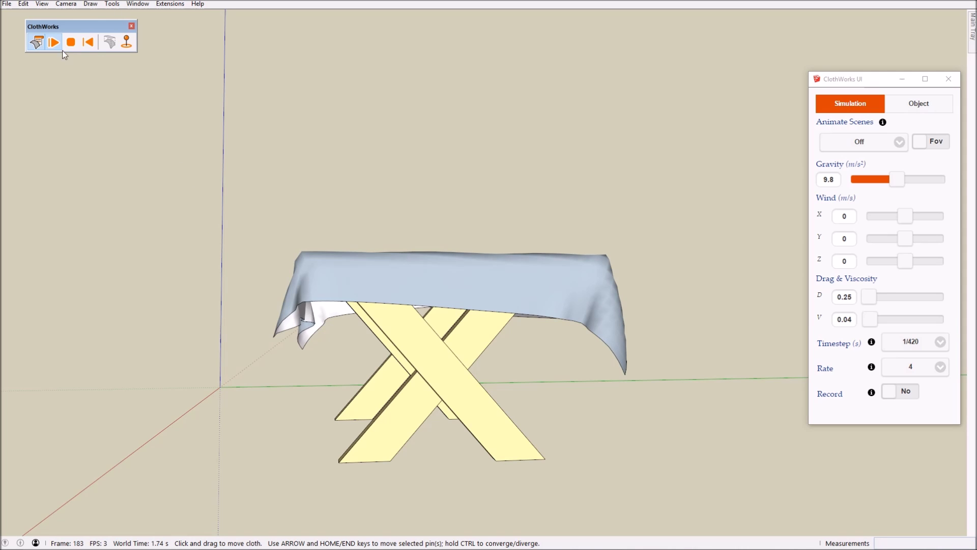
pyautogui.moveTo(214, 277); pyautogui.dragTo(722, 196, button='middle')
pyautogui.scroll(5, 553, 248)
pyautogui.moveTo(554, 248); pyautogui.dragTo(389, 272, button='middle')
pyautogui.scroll(-3, 575, 237)
pyautogui.scroll(2, 544, 204)
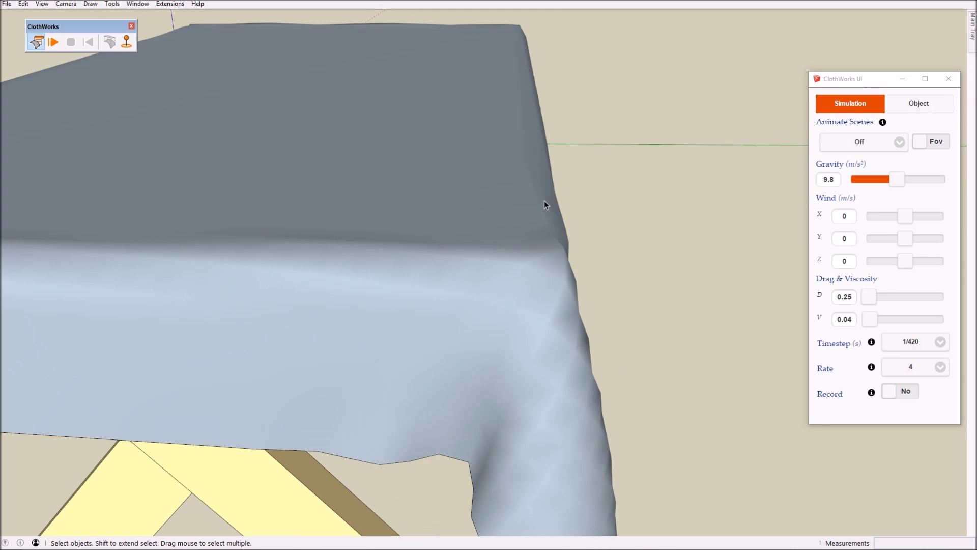
pyautogui.moveTo(540, 287); pyautogui.dragTo(512, 192, button='middle')
pyautogui.scroll(4, 552, 261)
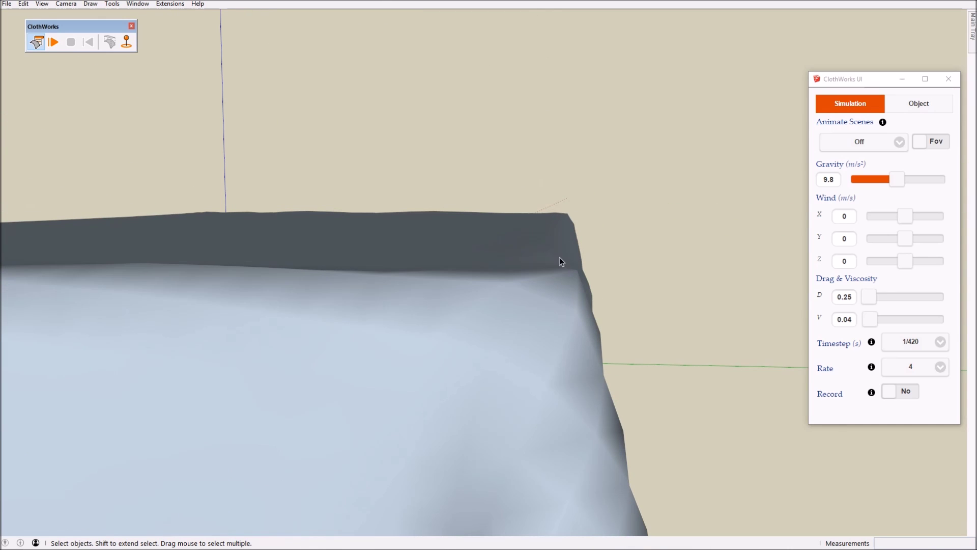
pyautogui.scroll(-2, 563, 285)
pyautogui.moveTo(547, 270); pyautogui.dragTo(543, 251, button='middle')
pyautogui.scroll(-3, 543, 250)
# Apply ClothWorks Laplacian Smoothing with 1 iteration to the draped tablecloth
pyautogui.rightClick(515, 303)
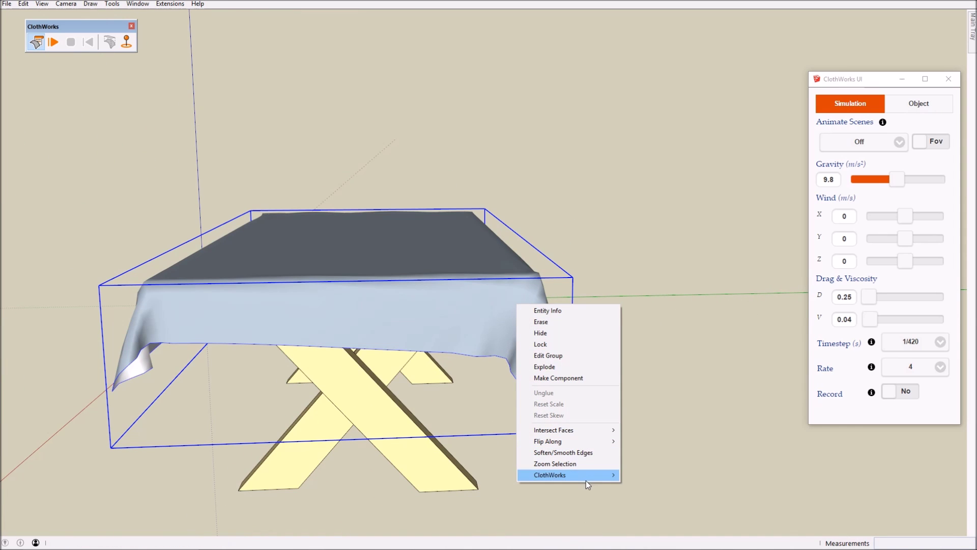
pyautogui.moveTo(550, 475)
pyautogui.moveTo(661, 508)
pyautogui.click(750, 461)
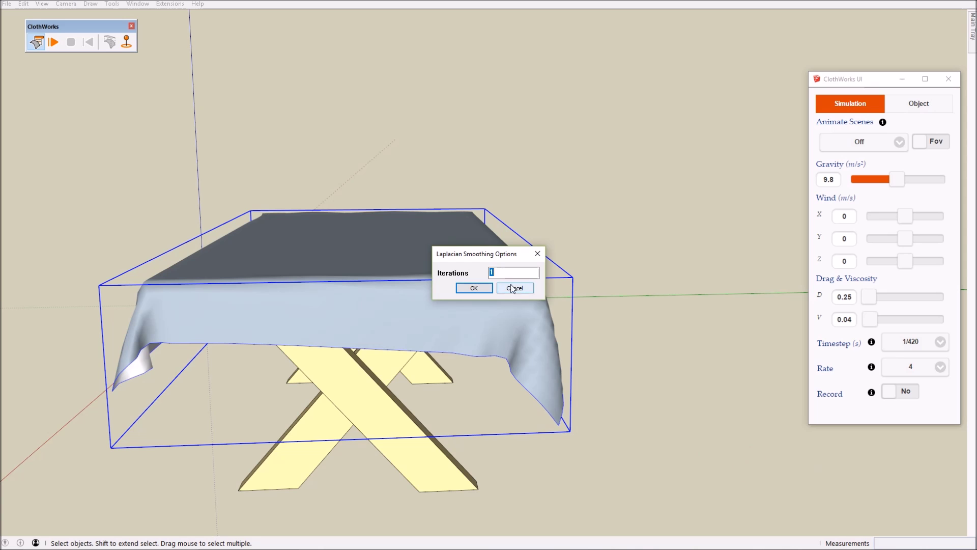
pyautogui.click(483, 289)
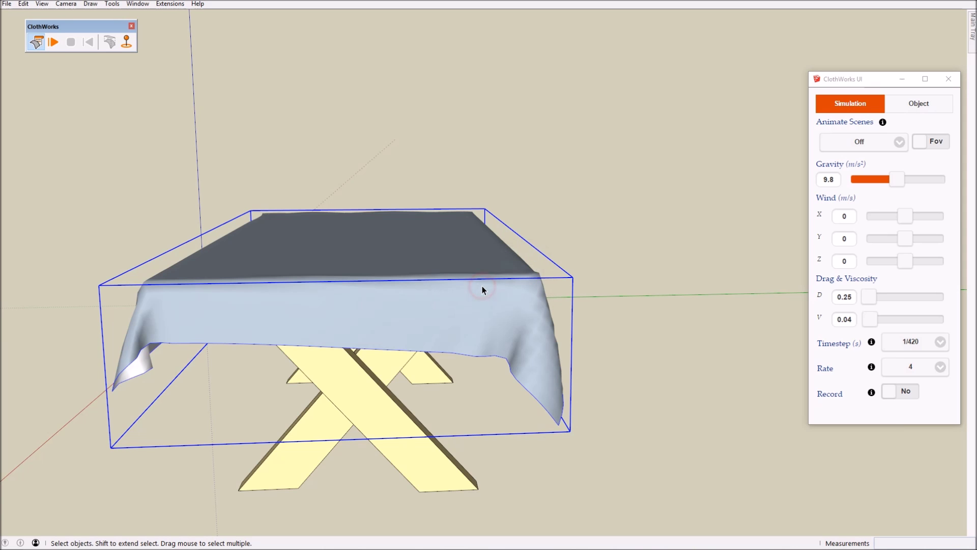
# Apply ClothWorks Loop Subdivision to the smoothed tablecloth to refine its mesh
pyautogui.moveTo(307, 278)
pyautogui.mouseDown(button='middle')
pyautogui.moveTo(362, 281)
pyautogui.moveTo(614, 375)
pyautogui.moveTo(142, 360)
pyautogui.moveTo(448, 312)
pyautogui.moveTo(497, 346)
pyautogui.mouseUp(button='middle')
pyautogui.rightClick(497, 346)
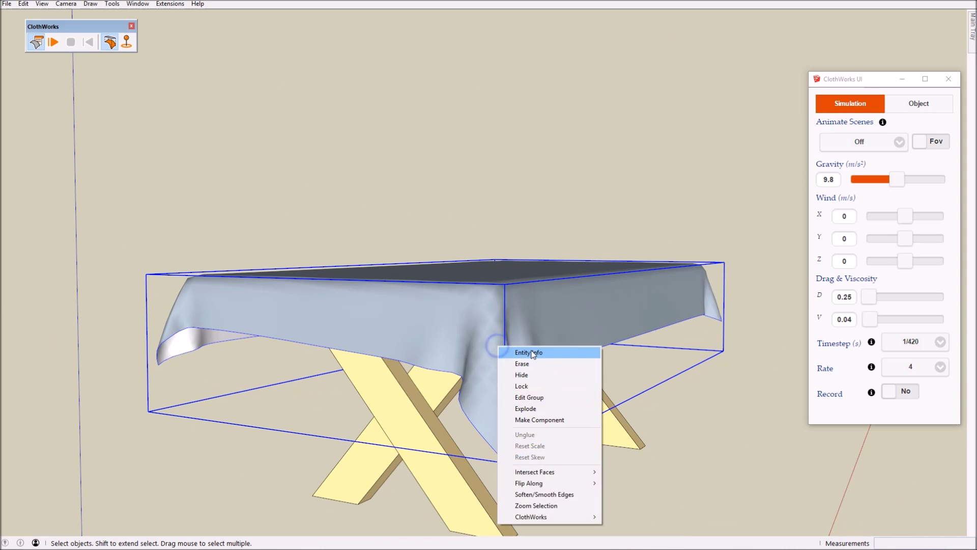
pyautogui.click(562, 515)
pyautogui.click(644, 519)
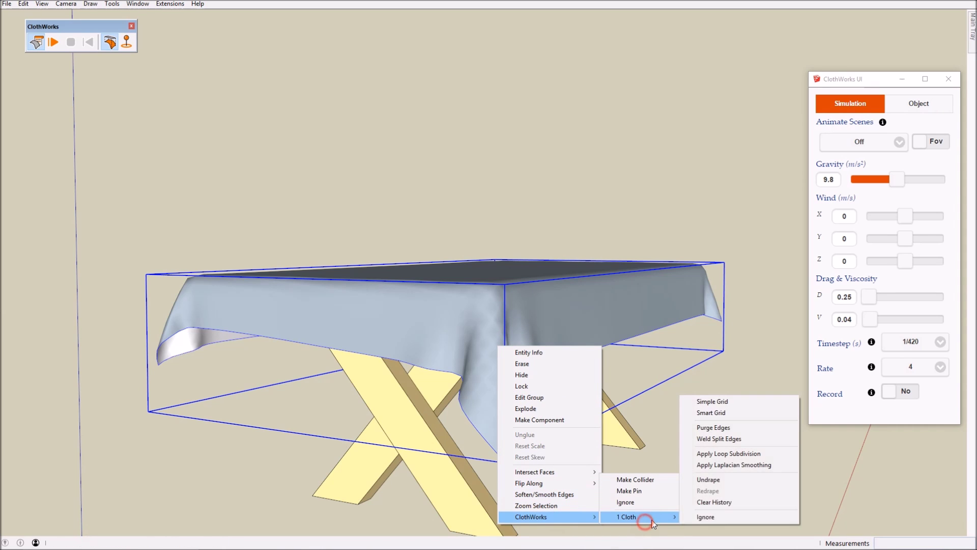
pyautogui.click(737, 453)
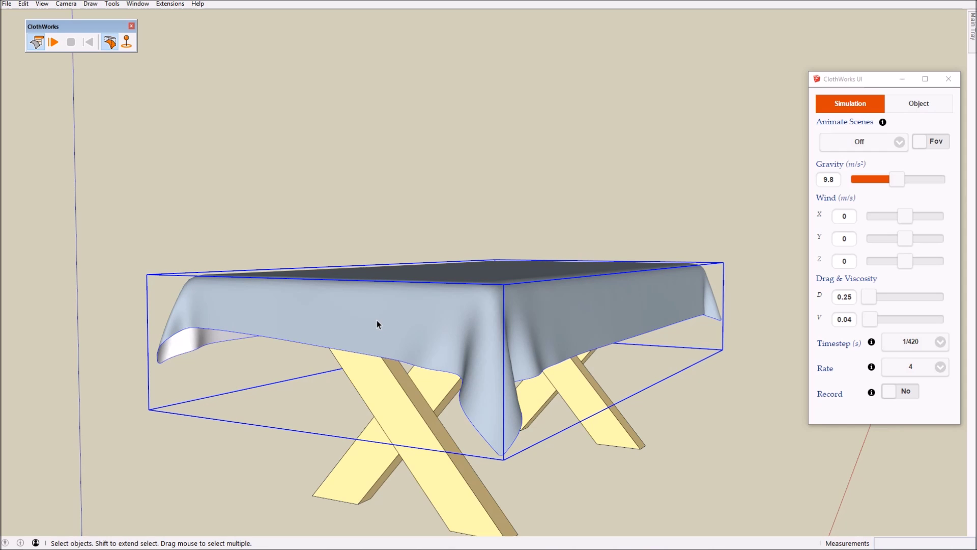
# Examine the subdivided tablecloth's folds, lower edges and hanging corners from all sides
pyautogui.moveTo(365, 322); pyautogui.dragTo(738, 359, button='middle')
pyautogui.moveTo(226, 360); pyautogui.dragTo(634, 345, button='middle')
pyautogui.scroll(2, 635, 346)
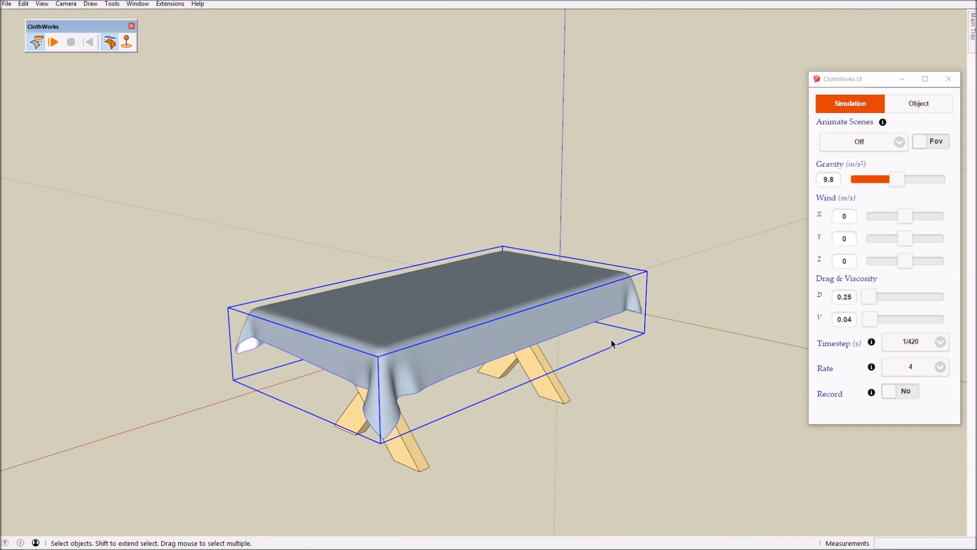
pyautogui.moveTo(501, 328); pyautogui.dragTo(545, 329, button='middle')
pyautogui.scroll(2, 539, 336)
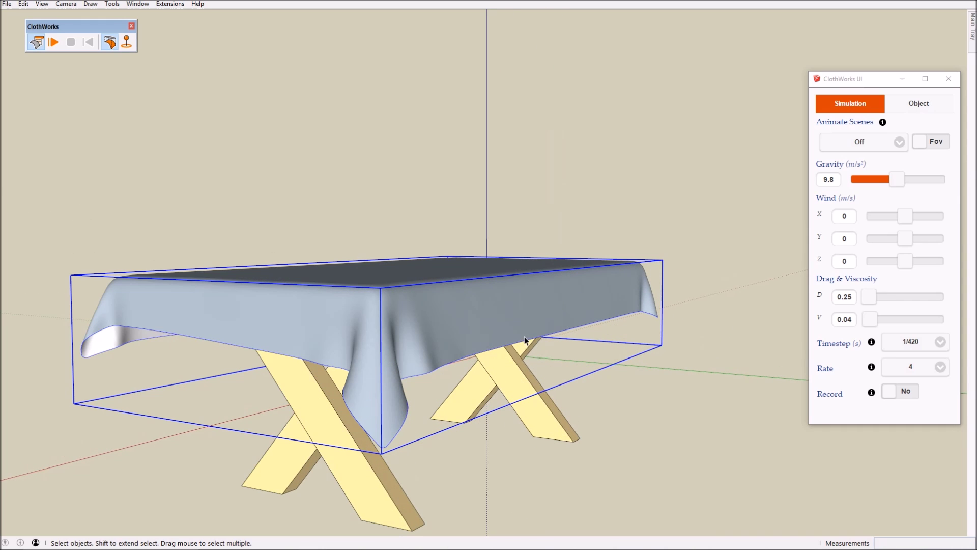
pyautogui.moveTo(387, 345); pyautogui.dragTo(637, 405, button='middle')
pyautogui.click(636, 405)
pyautogui.moveTo(511, 369); pyautogui.dragTo(525, 359, button='middle')
pyautogui.scroll(3, 509, 387)
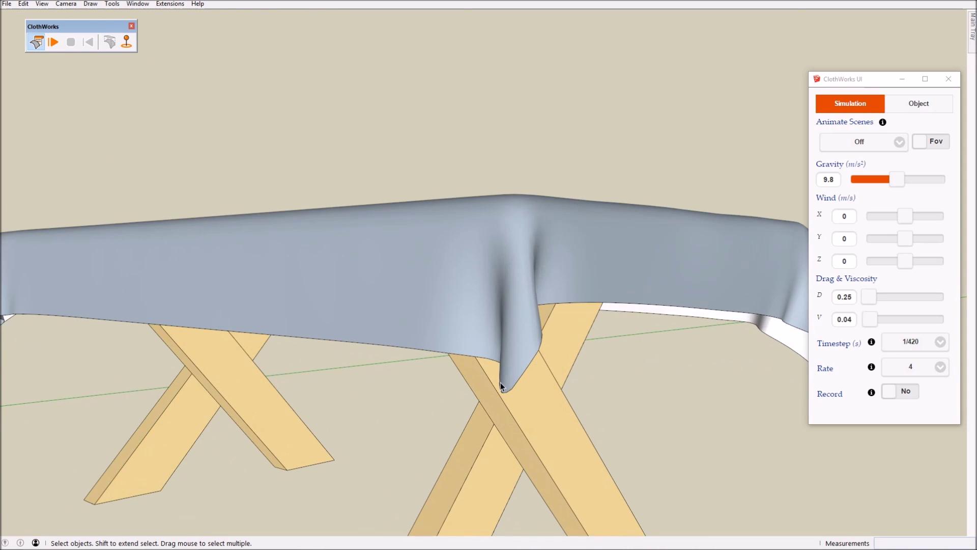
pyautogui.scroll(-3, 443, 376)
# Apply another Laplacian Smoothing pass with 1 iteration to the subdivided tablecloth
pyautogui.rightClick(445, 341)
pyautogui.click(504, 318)
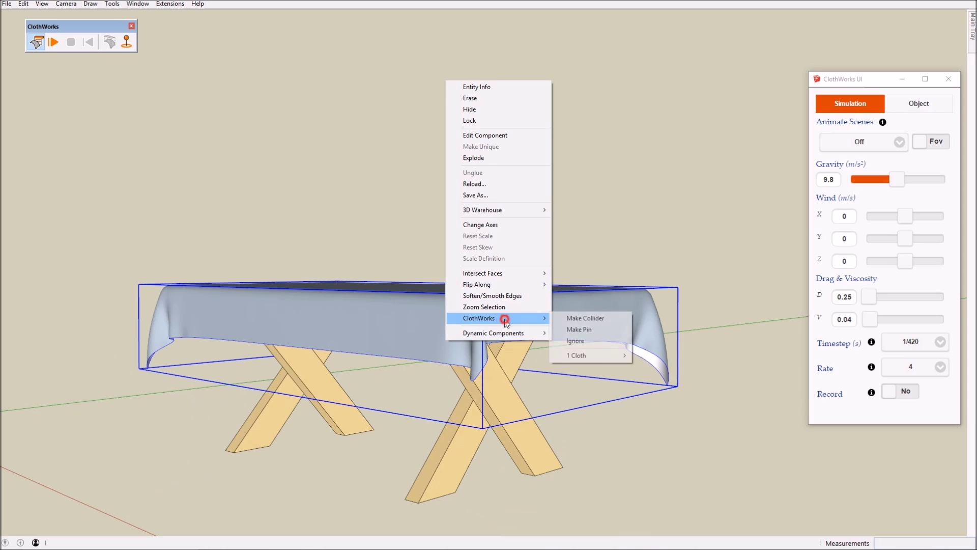
pyautogui.click(599, 355)
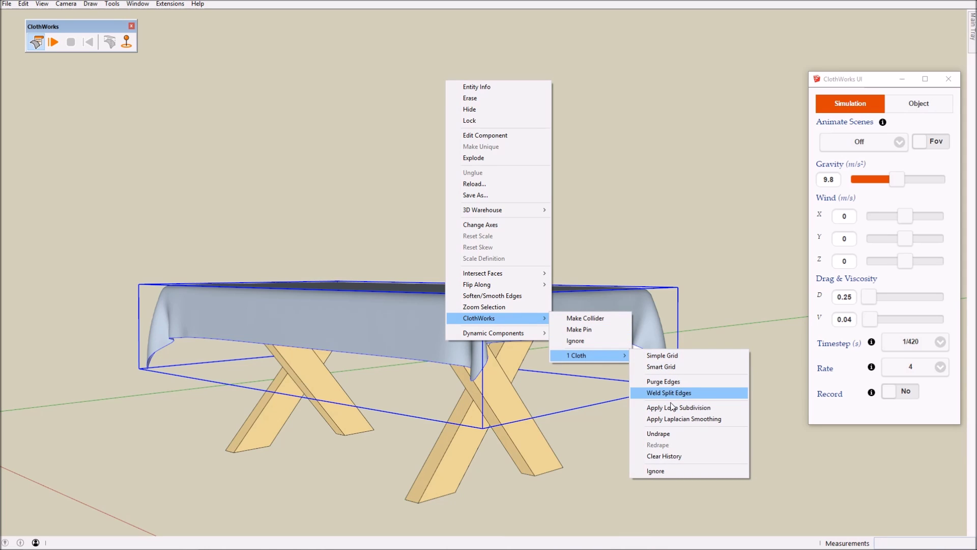
pyautogui.click(681, 418)
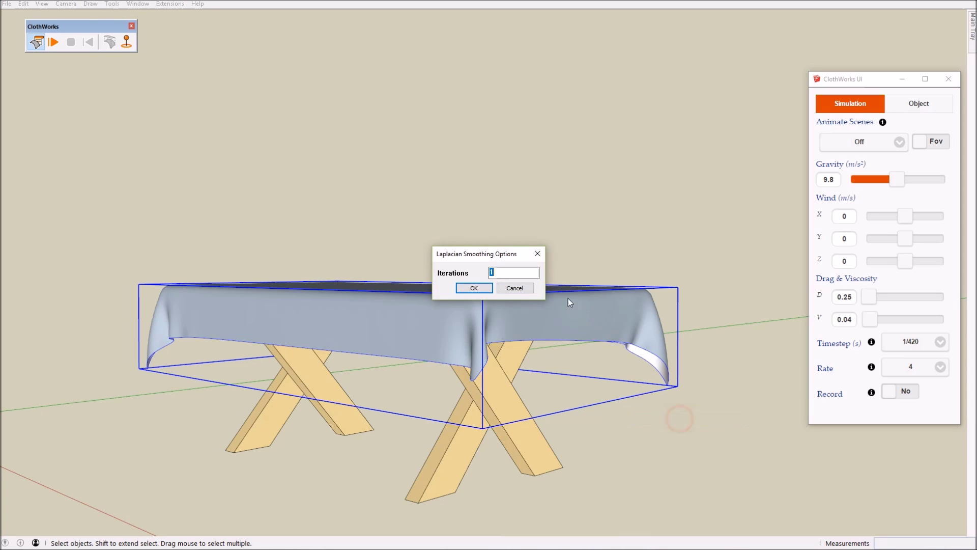
pyautogui.click(474, 288)
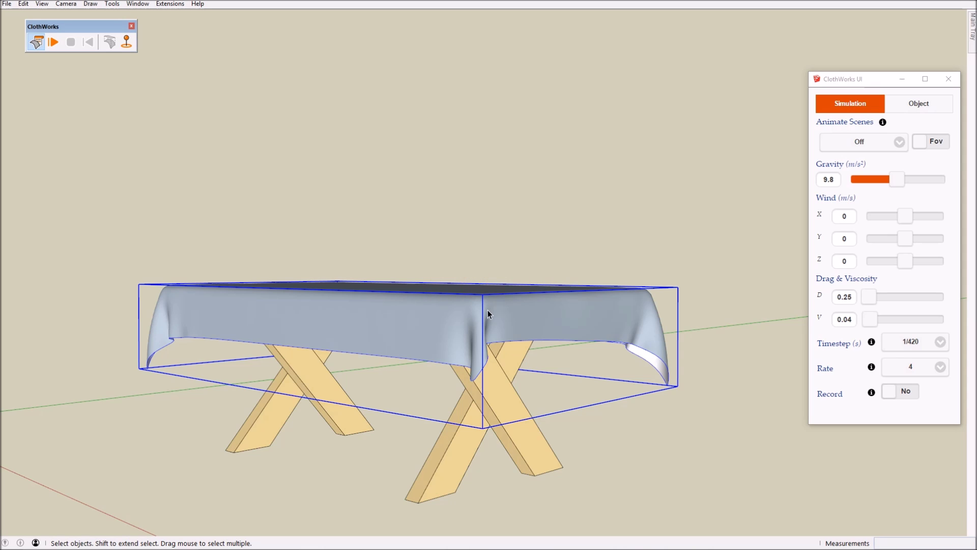
# Inspect the smoothed result around the table and undrape the cloth back to its flat starting shape
pyautogui.moveTo(488, 311); pyautogui.dragTo(496, 391)
pyautogui.moveTo(607, 418); pyautogui.dragTo(458, 330)
pyautogui.scroll(-5, 135, 325)
pyautogui.moveTo(421, 365); pyautogui.dragTo(538, 523, button='middle')
pyautogui.moveTo(437, 480); pyautogui.dragTo(399, 446, button='middle')
pyautogui.scroll(5, 510, 398)
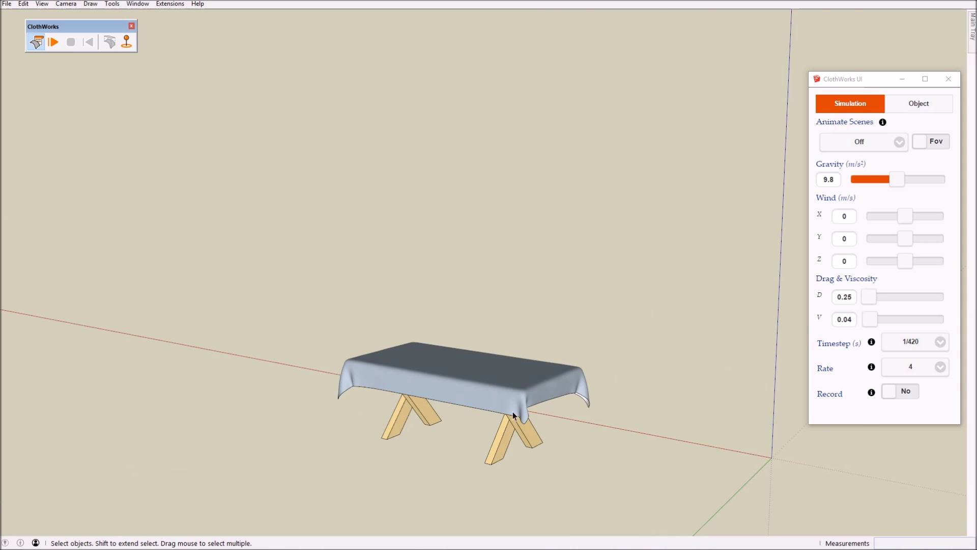
pyautogui.click(529, 381)
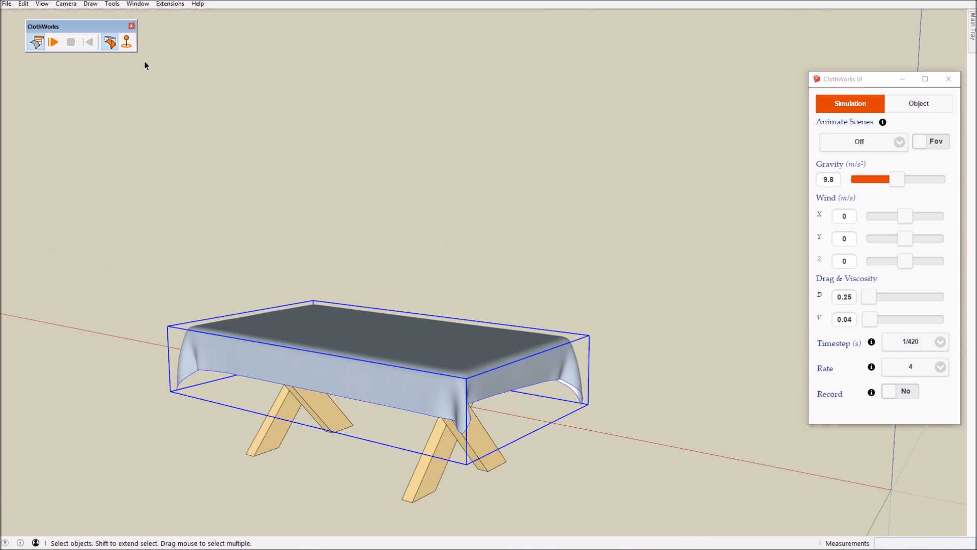
pyautogui.click(111, 46)
# Open the flat cloth group for editing and bring up the Patterns collection for painting its face
pyautogui.doubleClick(375, 288)
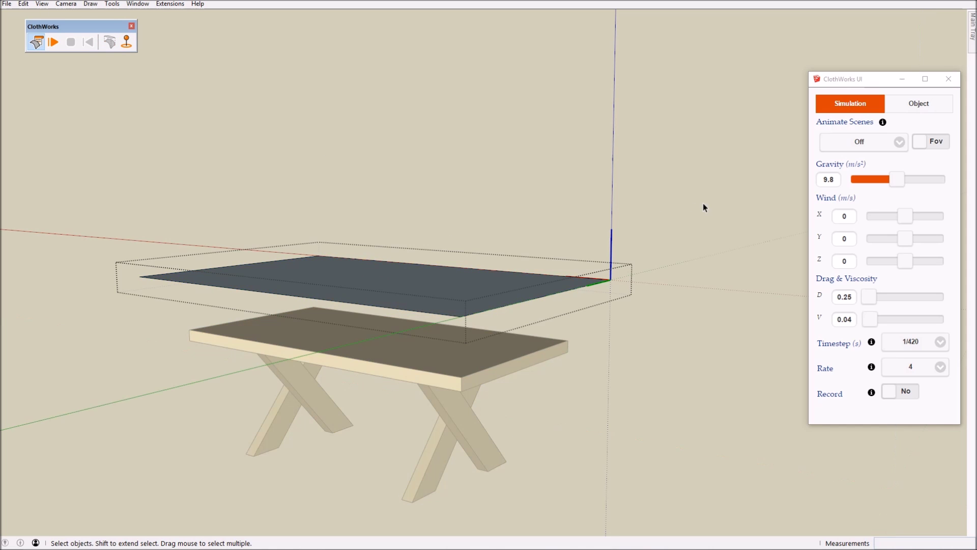
pyautogui.moveTo(409, 275); pyautogui.dragTo(381, 329)
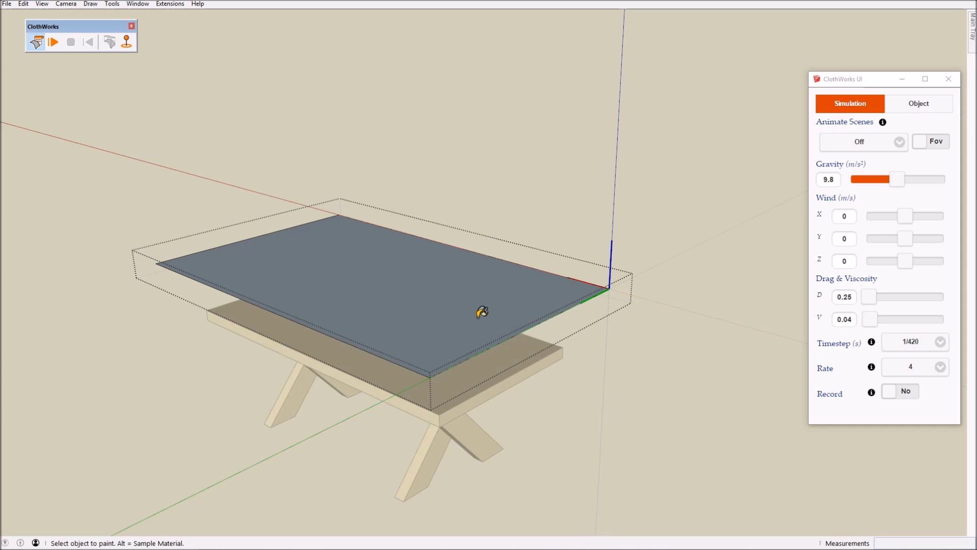
pyautogui.moveTo(973, 45)
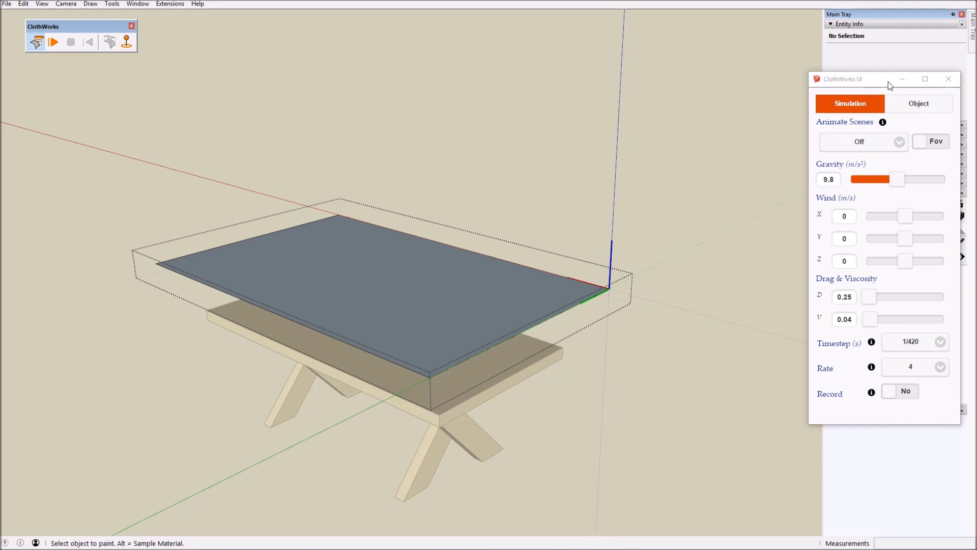
pyautogui.moveTo(890, 85); pyautogui.dragTo(690, 162)
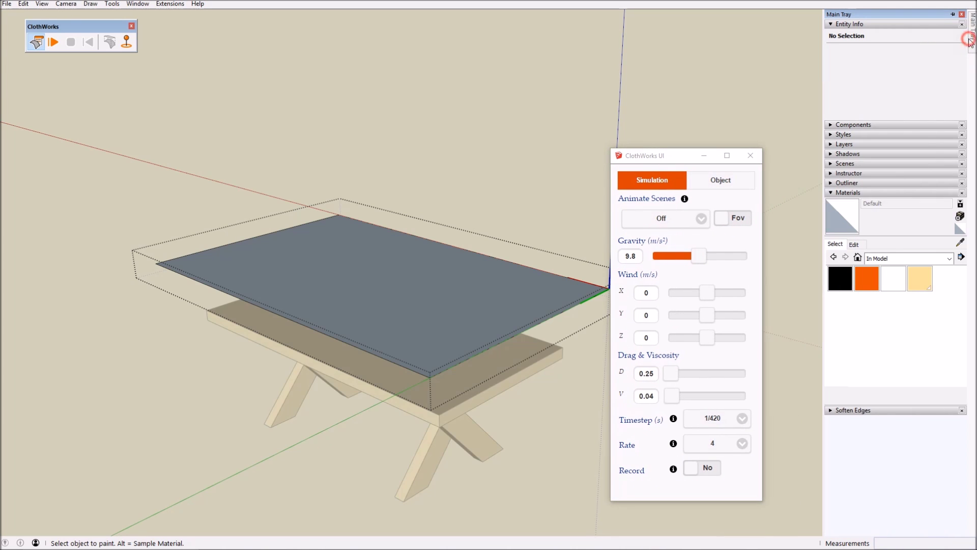
pyautogui.click(911, 258)
pyautogui.click(909, 270)
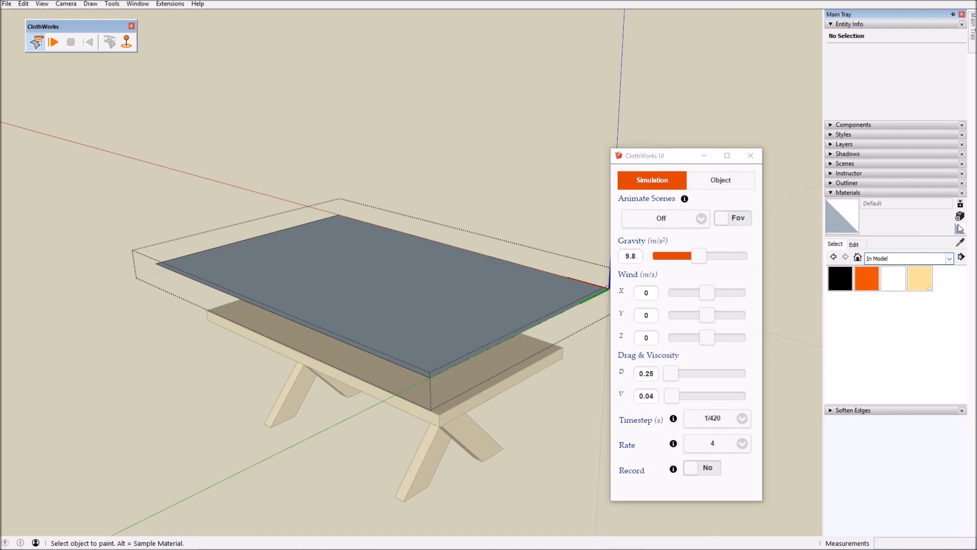
pyautogui.click(935, 257)
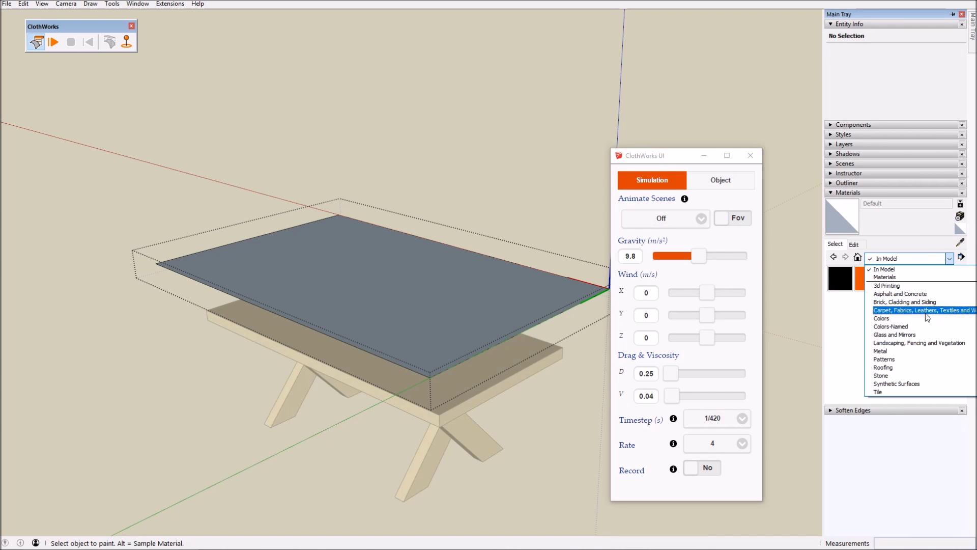
pyautogui.click(908, 358)
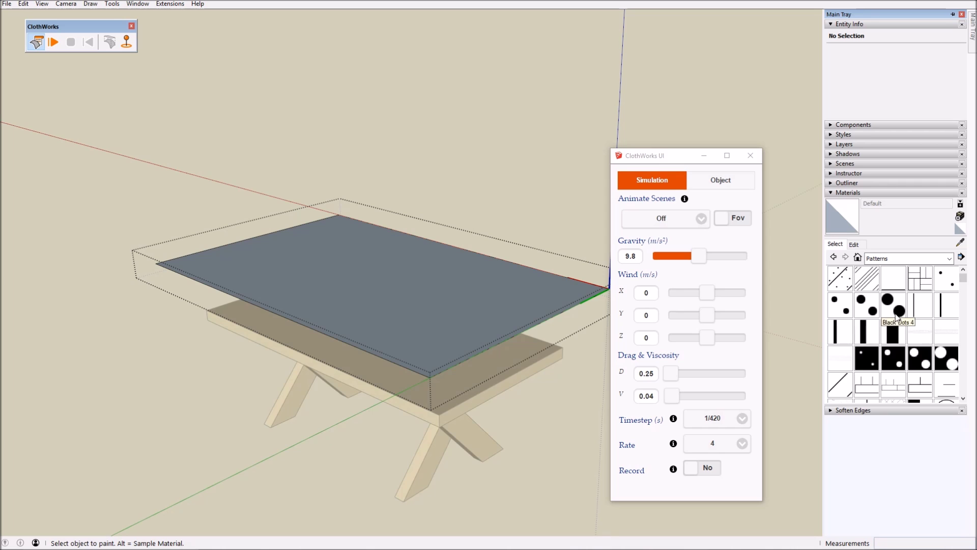
# Paint the flat cloth's face with the black-lined basket-weave material from the Patterns collection
pyautogui.scroll(-2, 895, 315)
pyautogui.scroll(2, 924, 355)
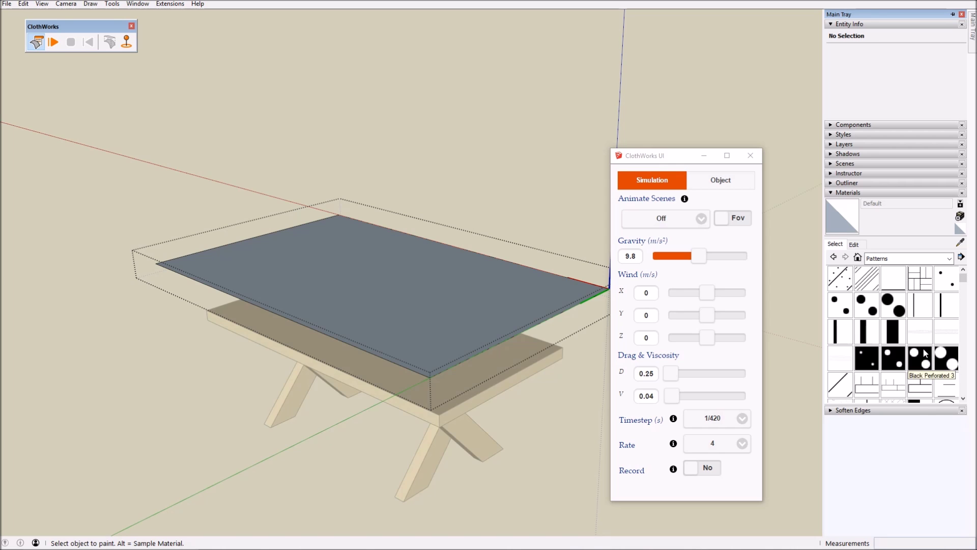
pyautogui.click(920, 285)
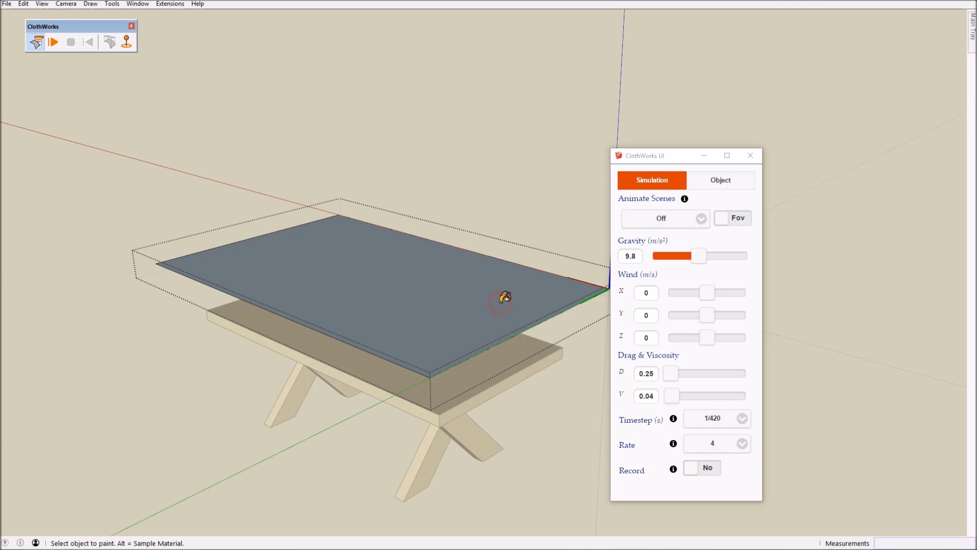
pyautogui.click(503, 299)
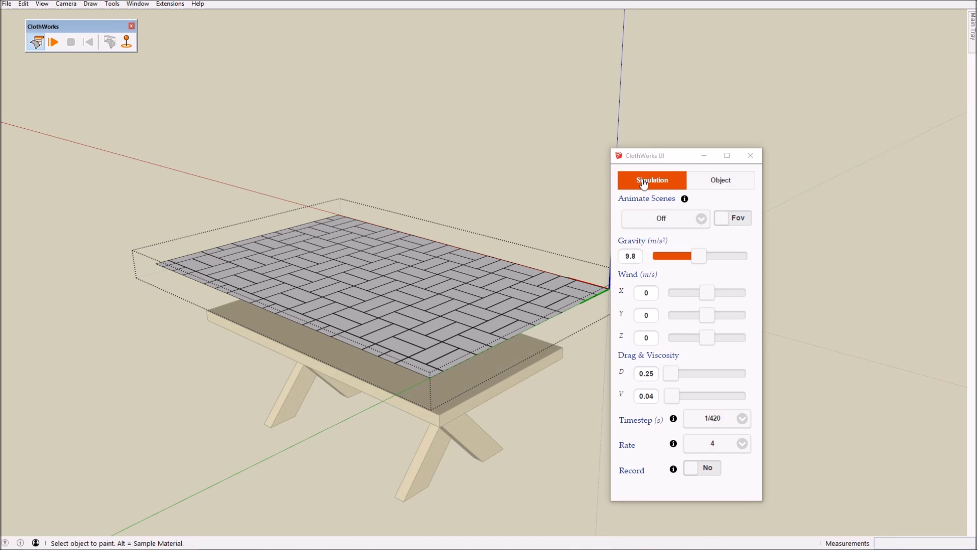
# Close the cloth group and redrape the patterned cloth over the table
pyautogui.press('Escape')
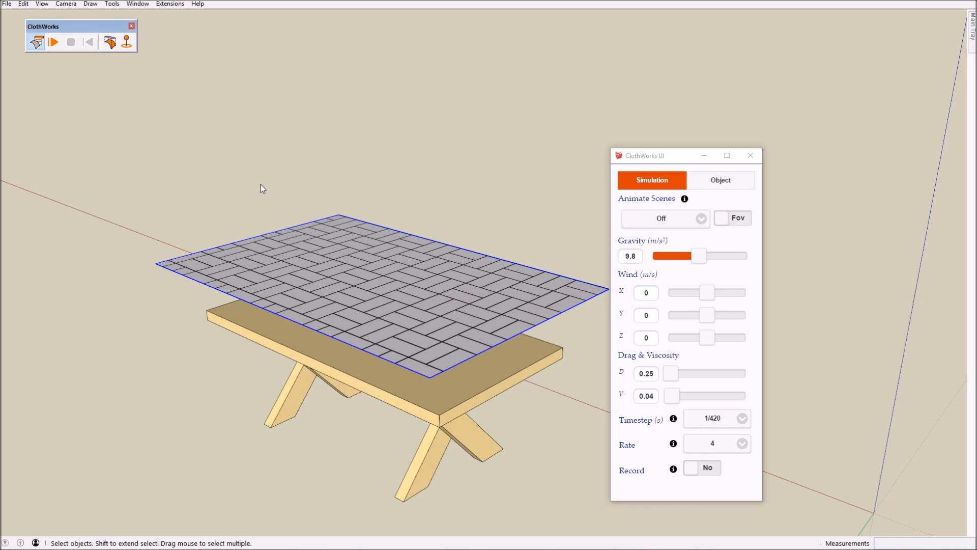
pyautogui.press('s')
pyautogui.click(447, 241)
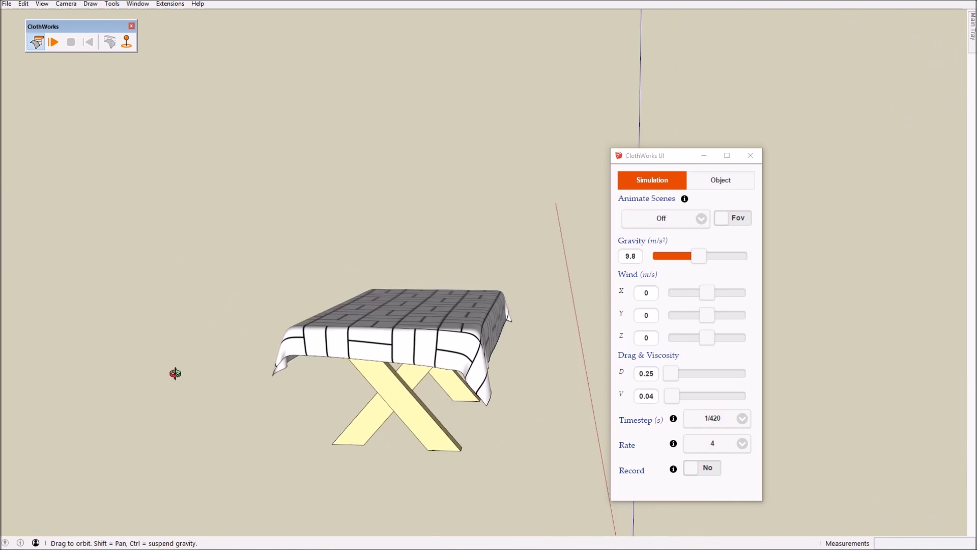